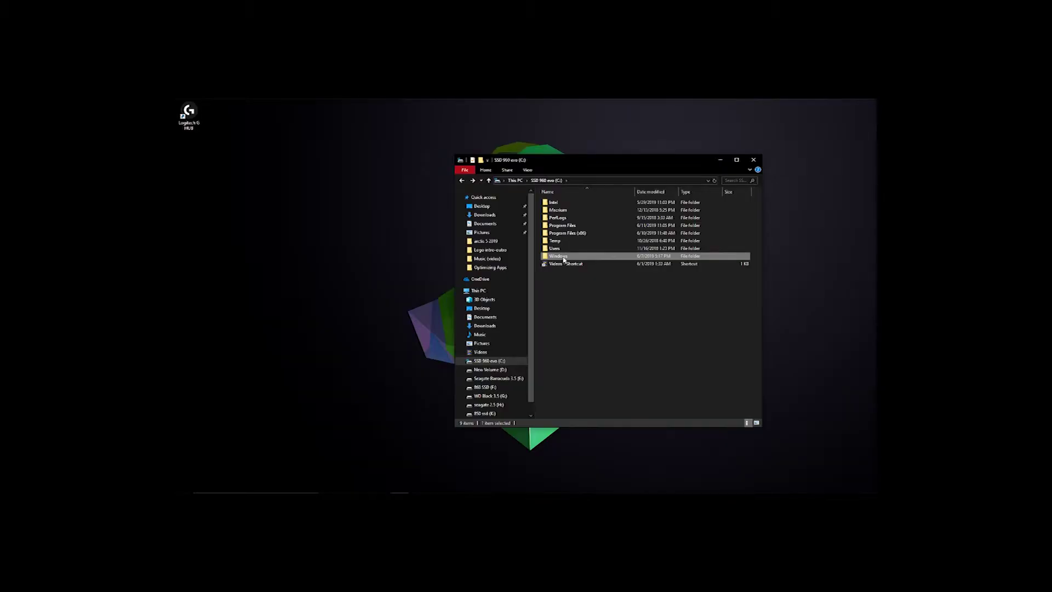
Step: Open the System32 folder inside the Windows folder on the C: drive
{"action": "double_click", "coordinate": [563, 257]}
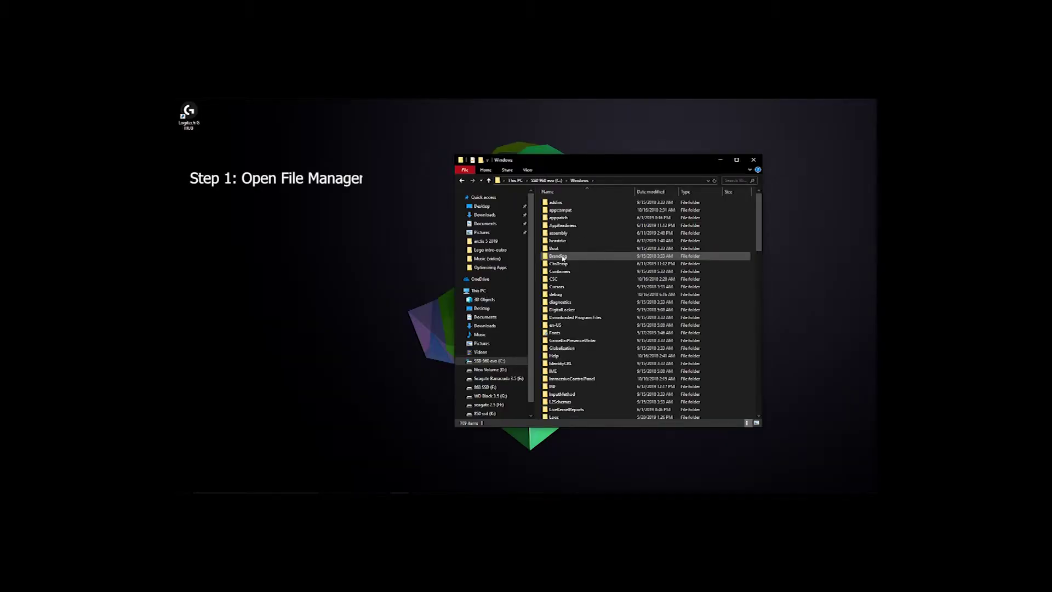
{"action": "scroll", "coordinate": [563, 258], "scroll_direction": "down", "scroll_amount": 15}
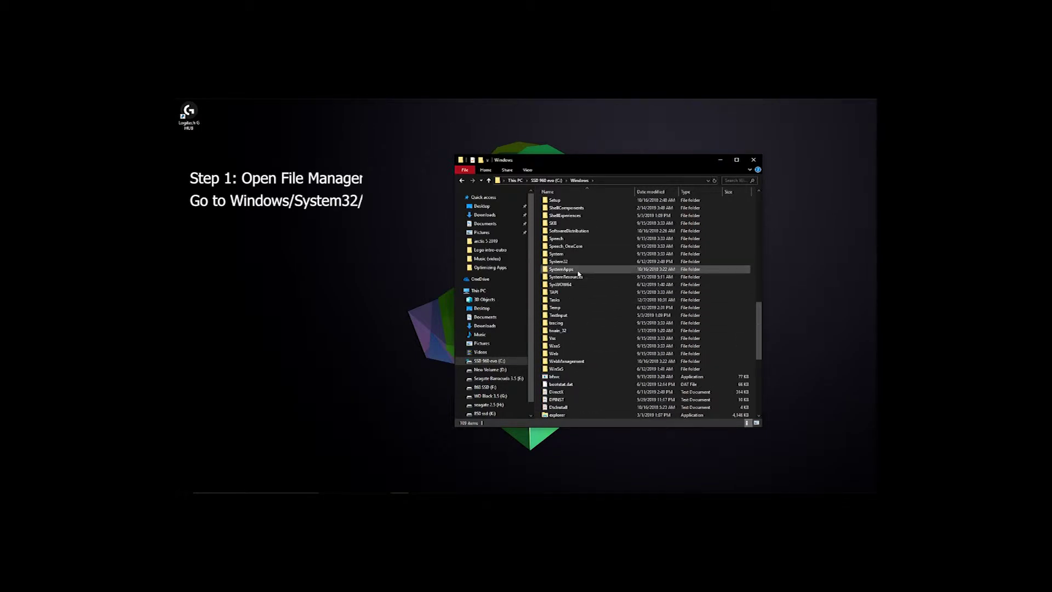
{"action": "double_click", "coordinate": [562, 262]}
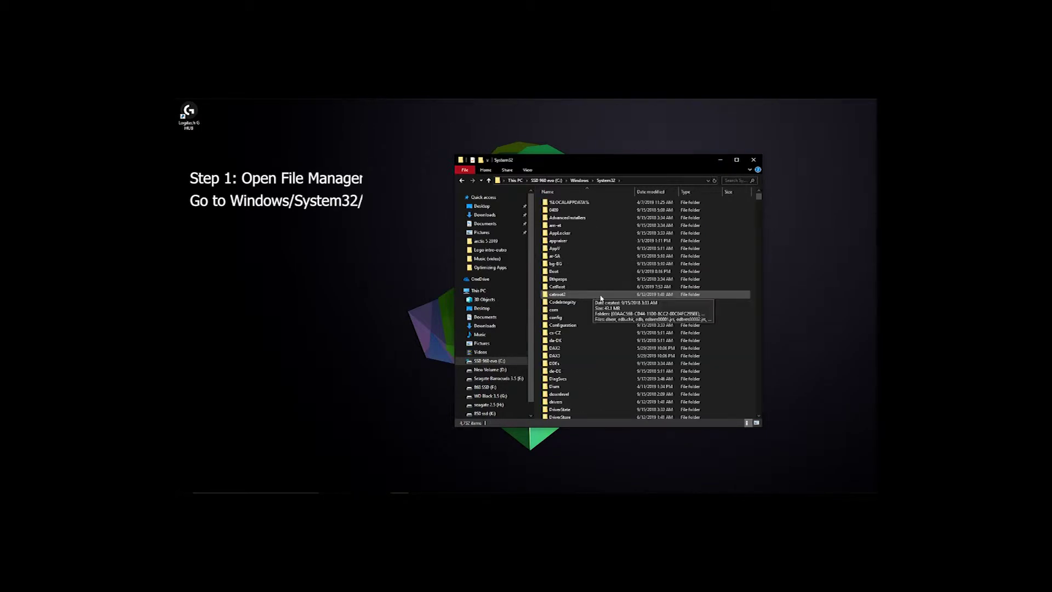
Step: Find and select the file mcupdate_GenuineIntel.dll.BAK in System32, and maximize the folder window
{"action": "scroll", "coordinate": [602, 299], "scroll_direction": "down", "scroll_amount": 20}
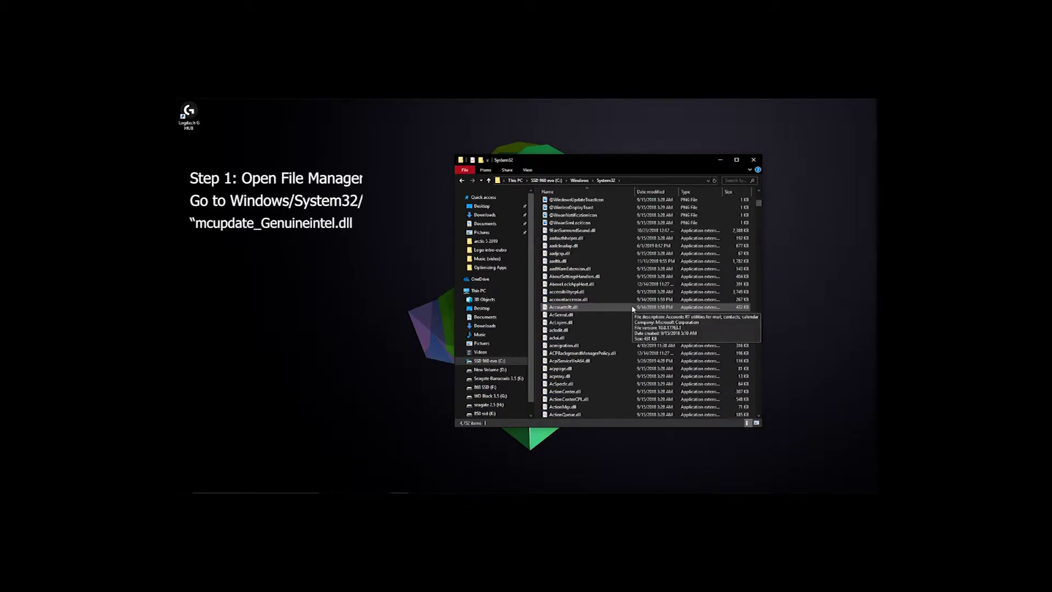
{"action": "scroll", "coordinate": [620, 313], "scroll_direction": "down", "scroll_amount": 20}
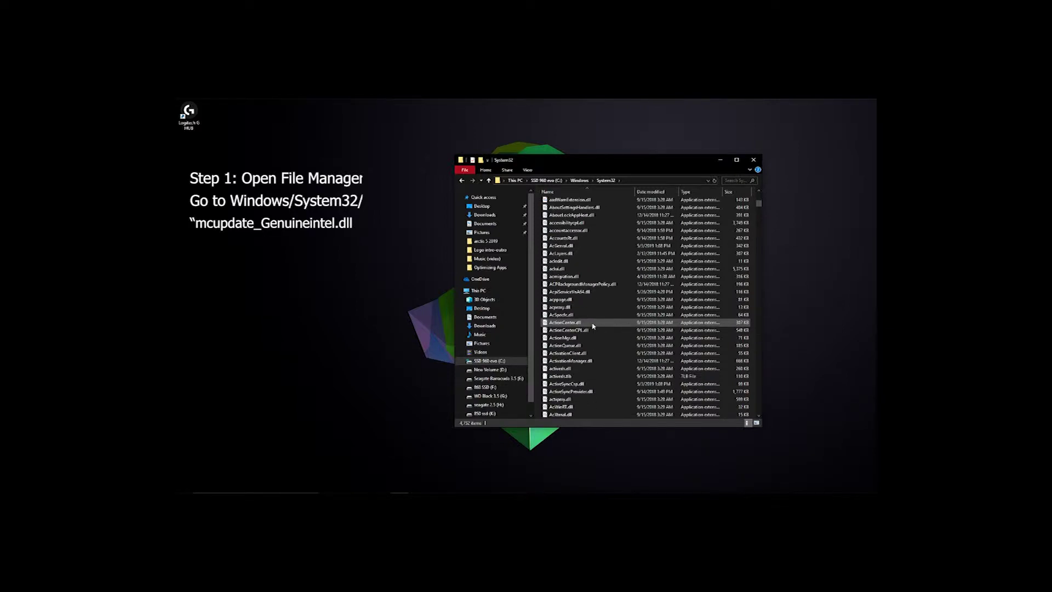
{"action": "scroll", "coordinate": [602, 316], "scroll_direction": "down", "scroll_amount": 20}
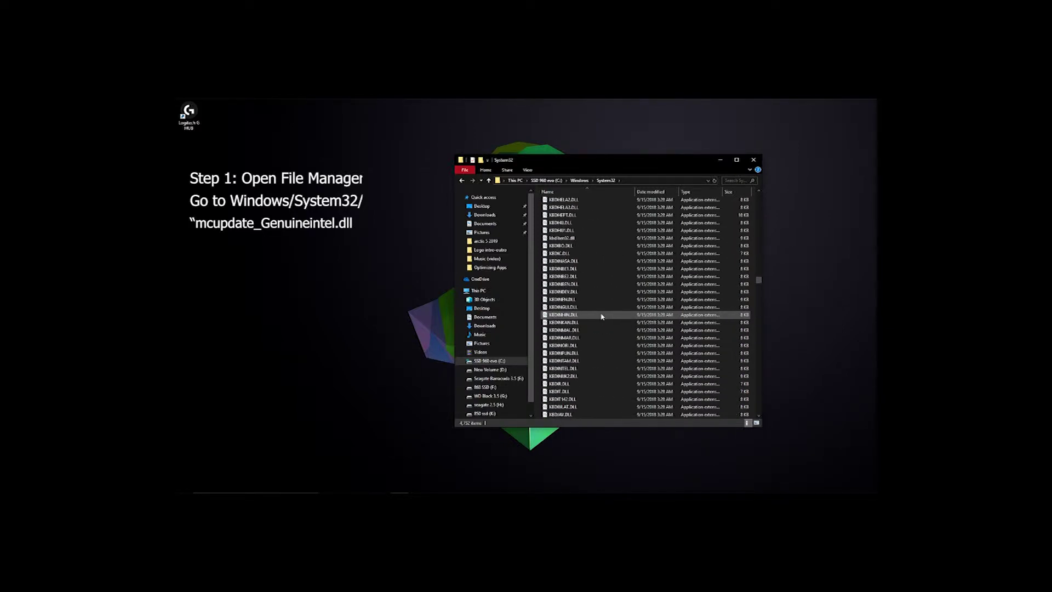
{"action": "scroll", "coordinate": [601, 316], "scroll_direction": "down", "scroll_amount": 20}
{"action": "left_click", "coordinate": [595, 392]}
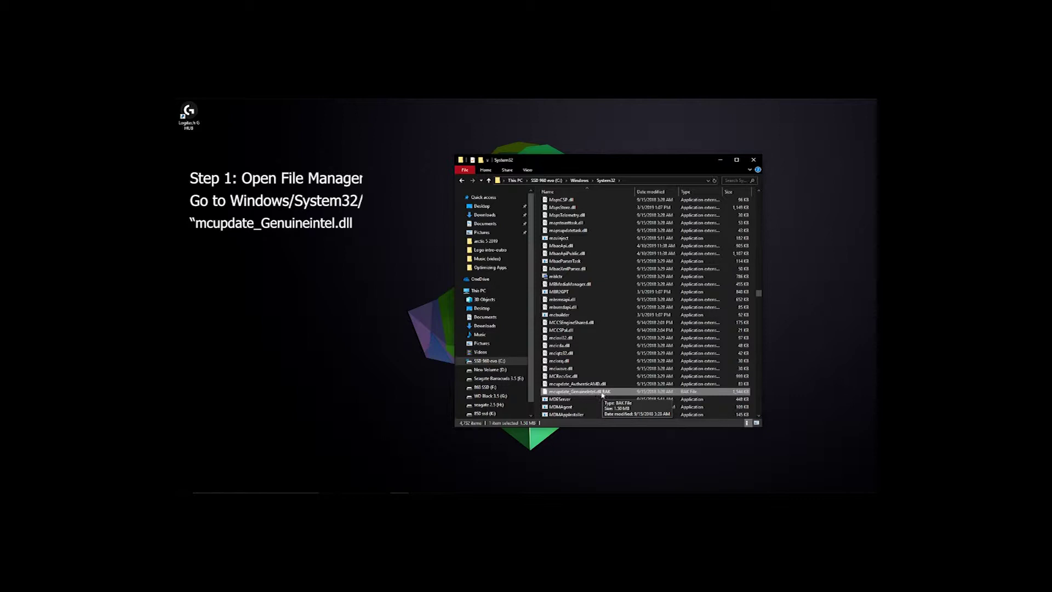
{"action": "key", "text": "super+Up"}
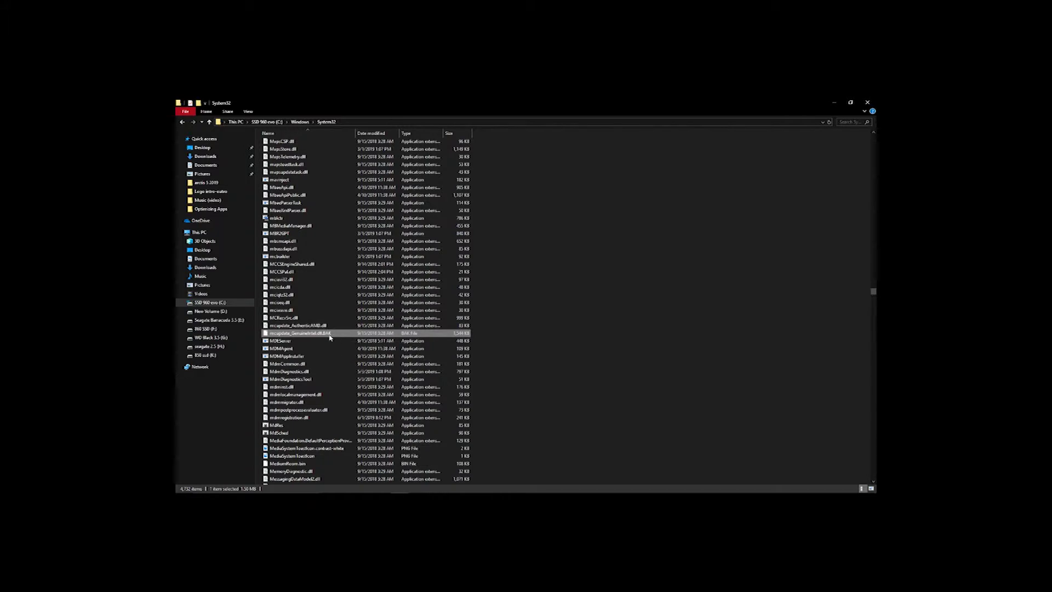
Step: Open the advanced security settings from the properties of mcupdate_GenuineIntel.dll.BAK
{"action": "right_click", "coordinate": [329, 337]}
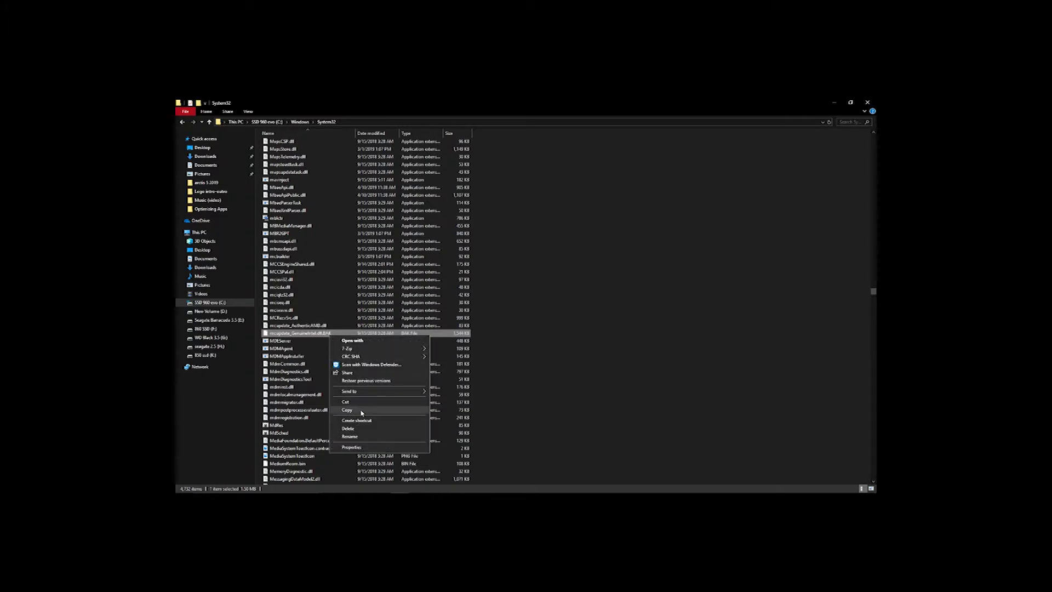
{"action": "left_click", "coordinate": [359, 447]}
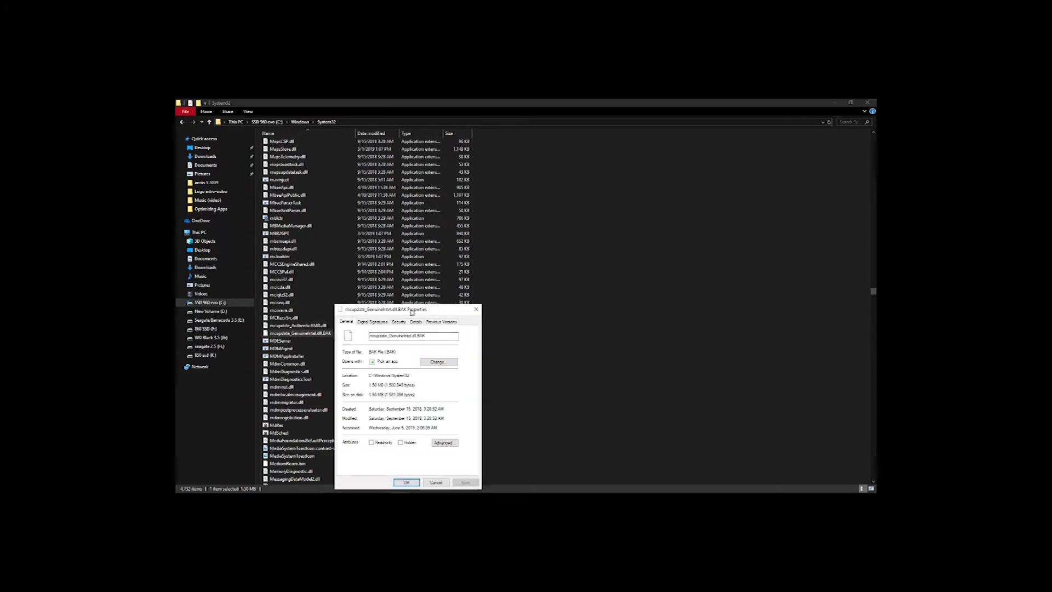
{"action": "left_click_drag", "start_coordinate": [412, 307], "coordinate": [539, 247]}
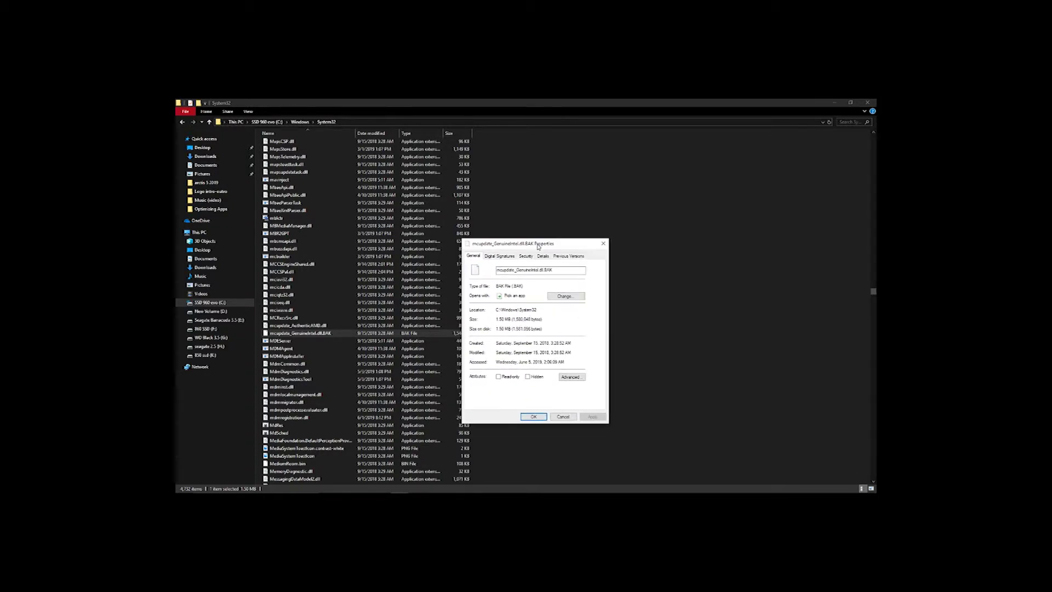
{"action": "left_click", "coordinate": [556, 269]}
{"action": "left_click", "coordinate": [526, 256]}
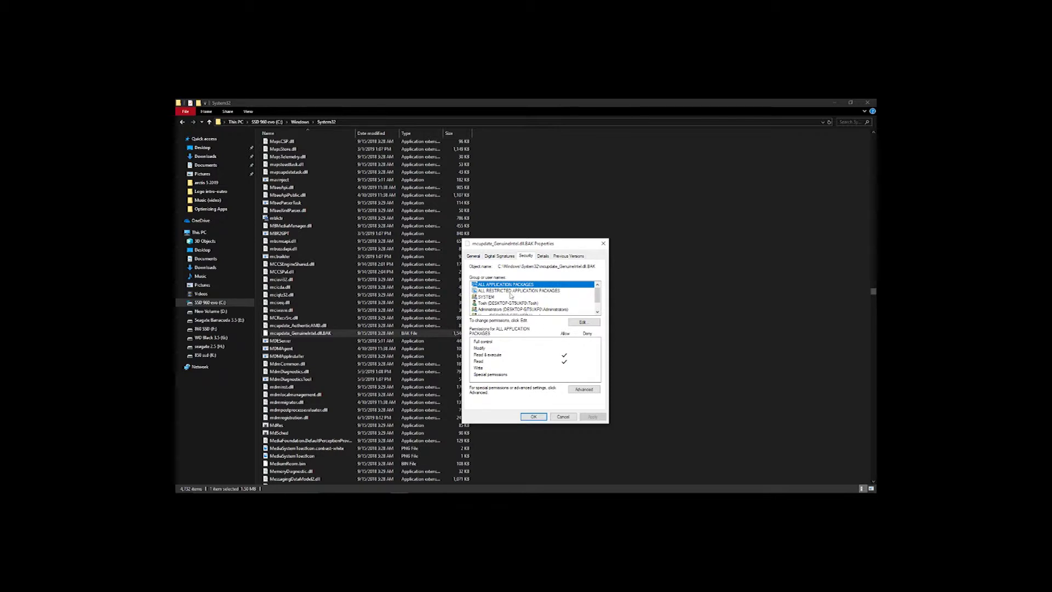
{"action": "left_click", "coordinate": [584, 389]}
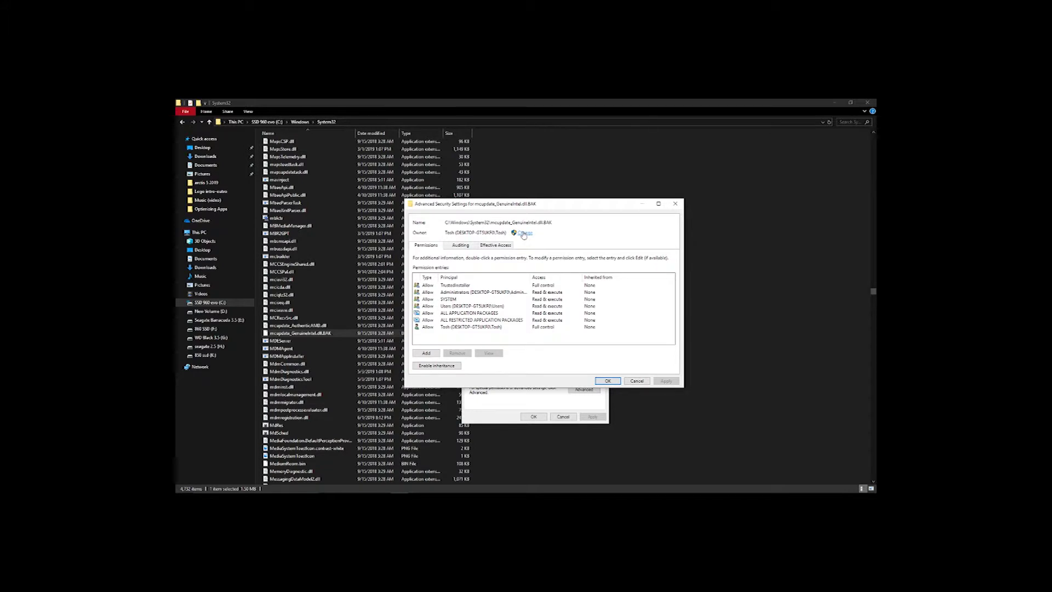
Step: Change the owner of mcupdate_GenuineIntel.dll.BAK to the personal user account, checking the entered account name
{"action": "left_click", "coordinate": [524, 233]}
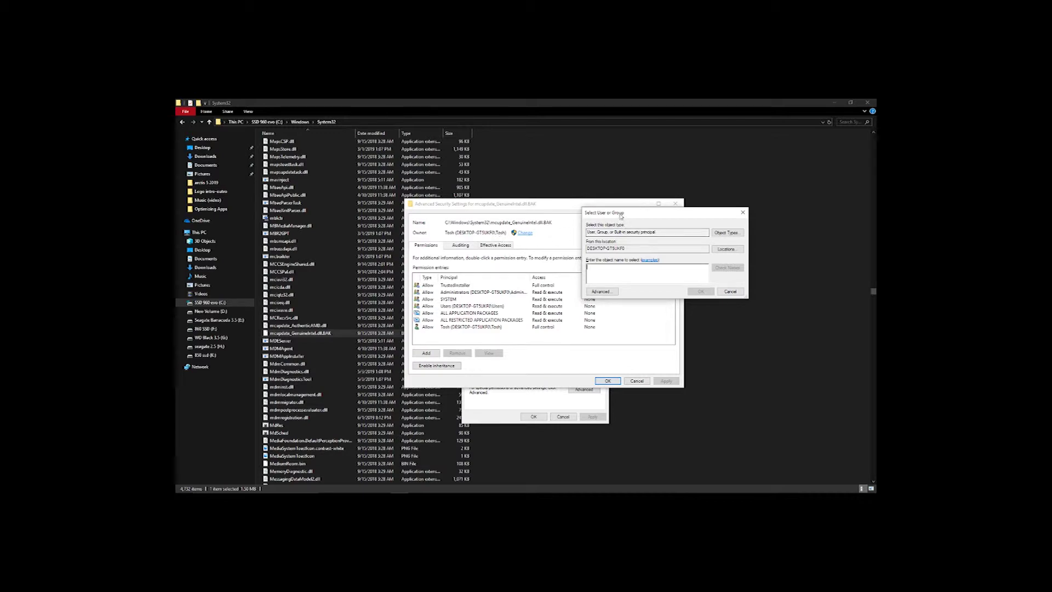
{"action": "left_click_drag", "start_coordinate": [620, 215], "coordinate": [603, 214]}
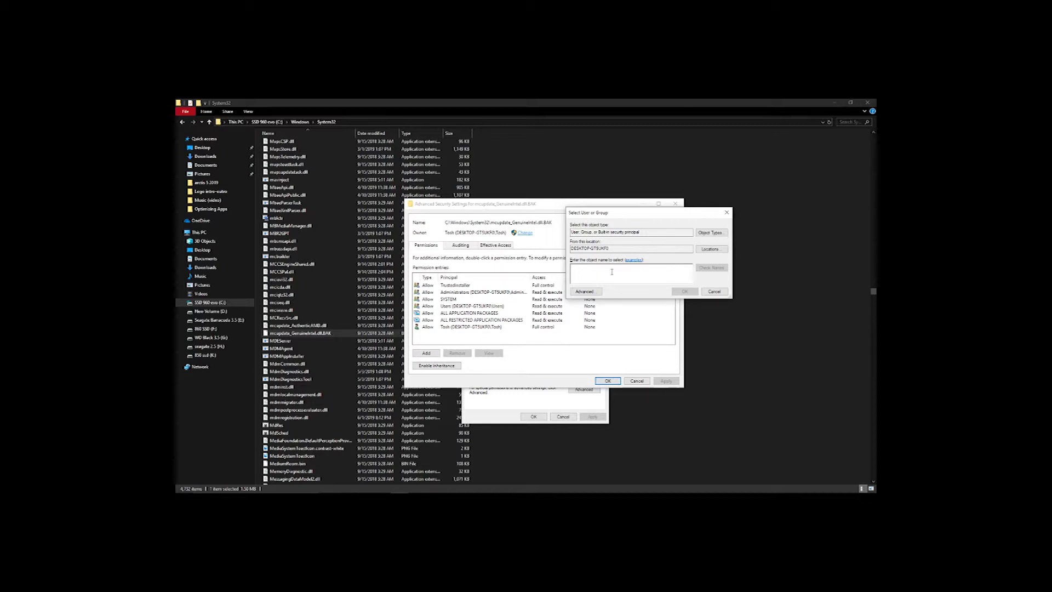
{"action": "type", "text": "tosh"}
{"action": "left_click", "coordinate": [711, 268]}
{"action": "left_click", "coordinate": [685, 291]}
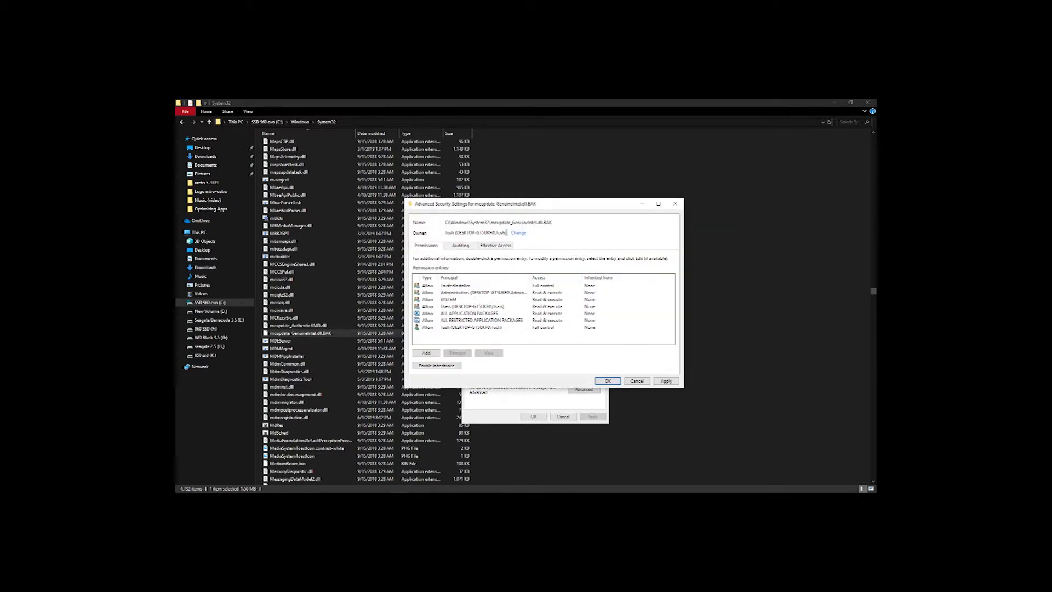
{"action": "left_click_drag", "start_coordinate": [445, 232], "coordinate": [507, 233]}
{"action": "left_click", "coordinate": [502, 234]}
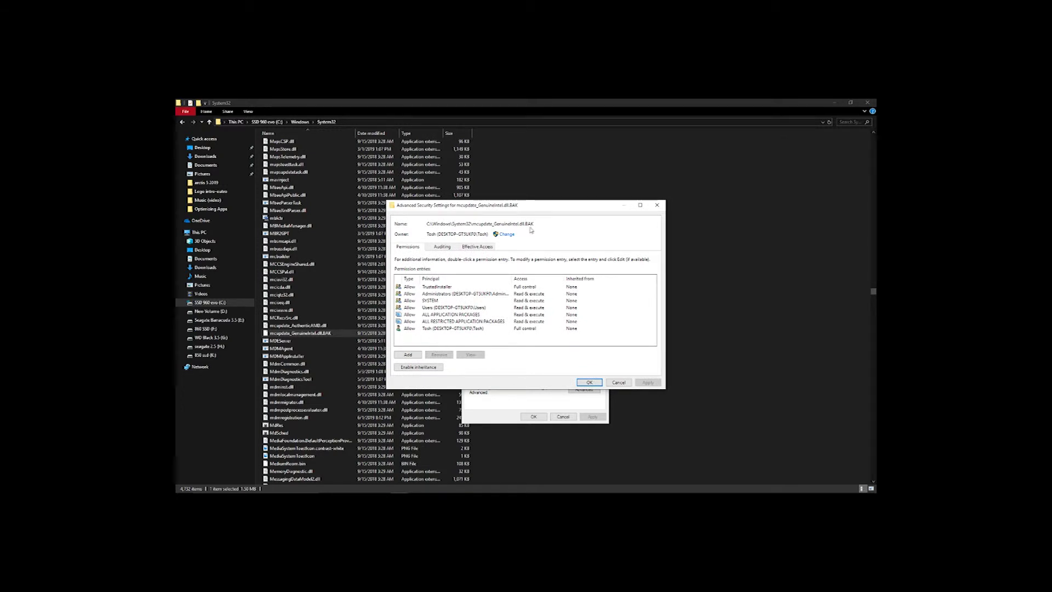
Step: Add an Allow permission entry with Full control for the personal user account, accept the security changes and close the file's properties
{"action": "left_click", "coordinate": [408, 355]}
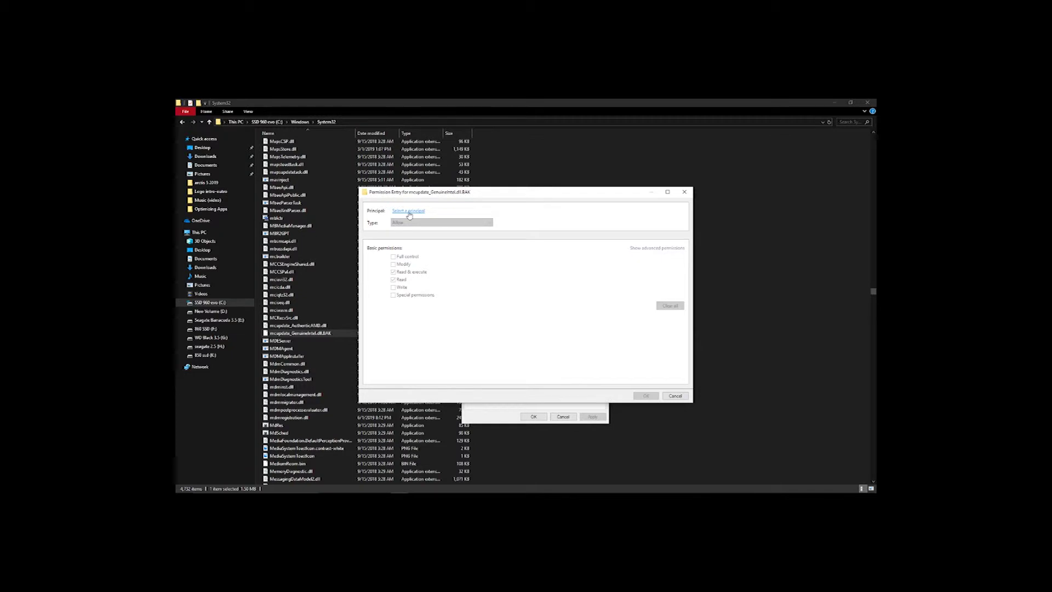
{"action": "left_click", "coordinate": [407, 212]}
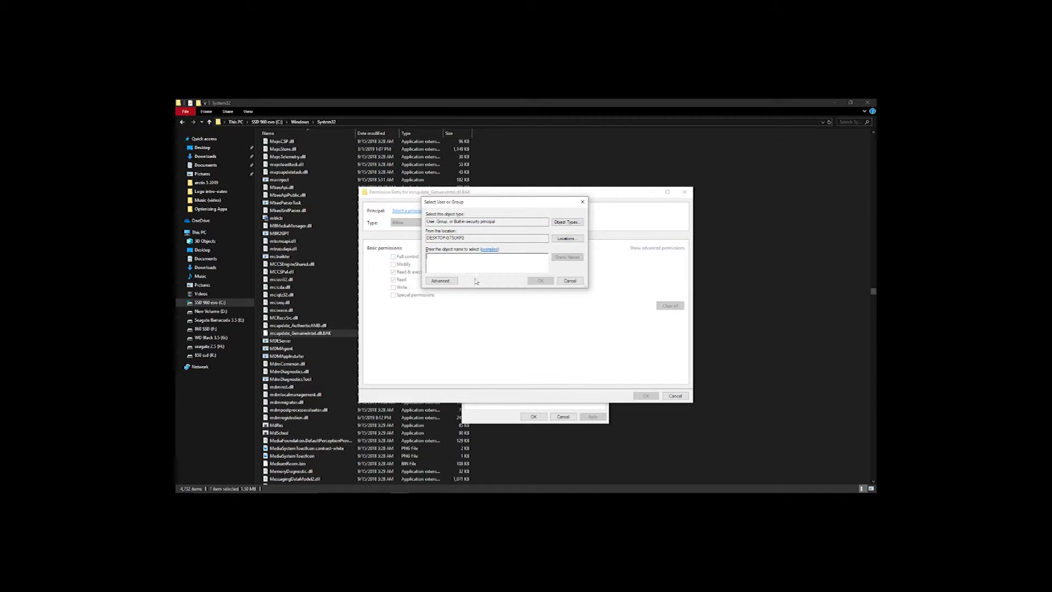
{"action": "left_click", "coordinate": [585, 205]}
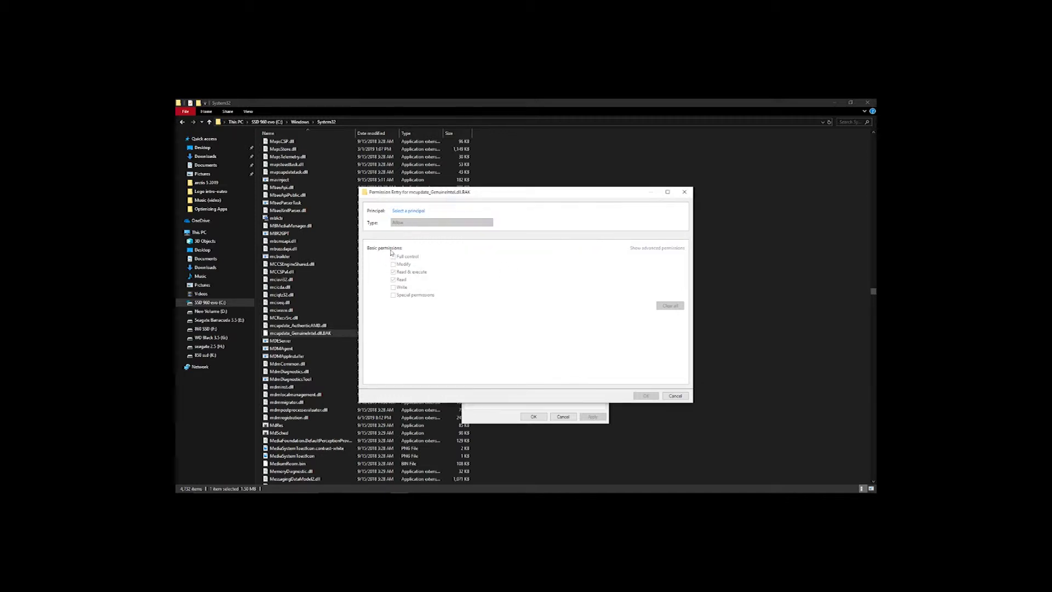
{"action": "left_click", "coordinate": [408, 211]}
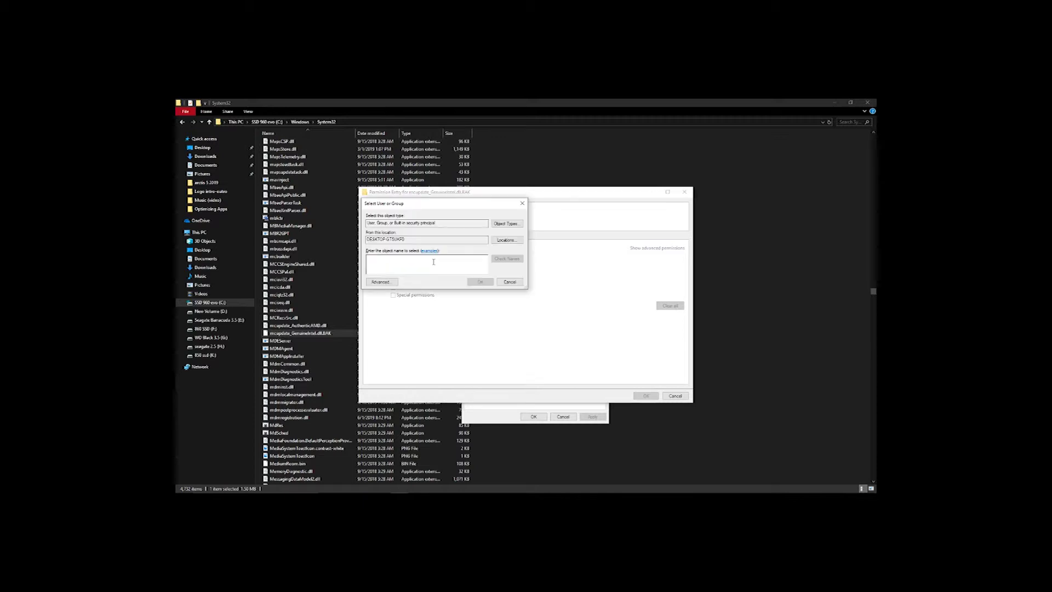
{"action": "type", "text": "Tosh"}
{"action": "key", "text": "Return"}
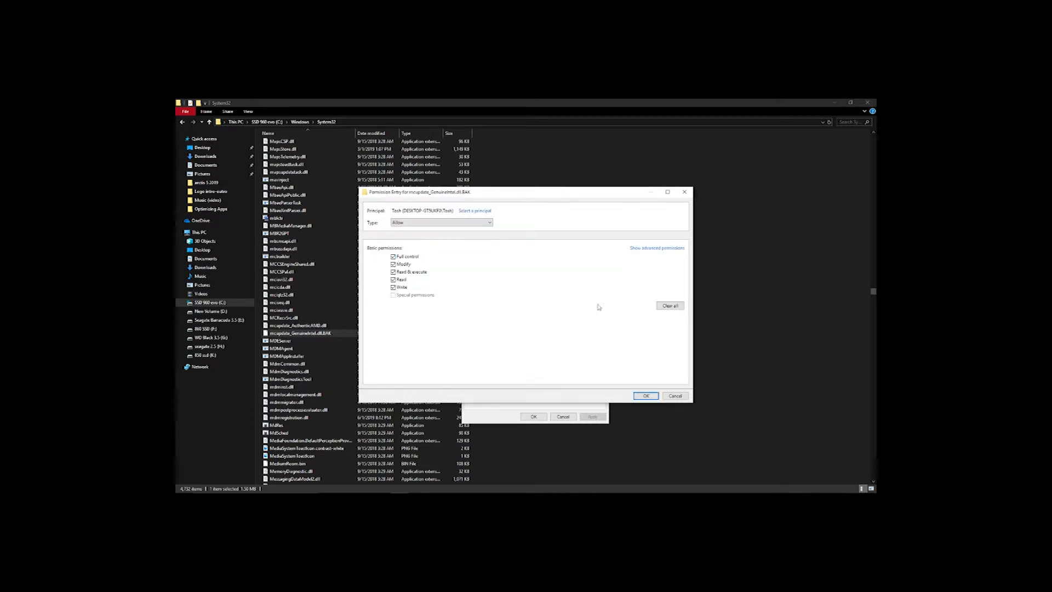
{"action": "left_click", "coordinate": [647, 395]}
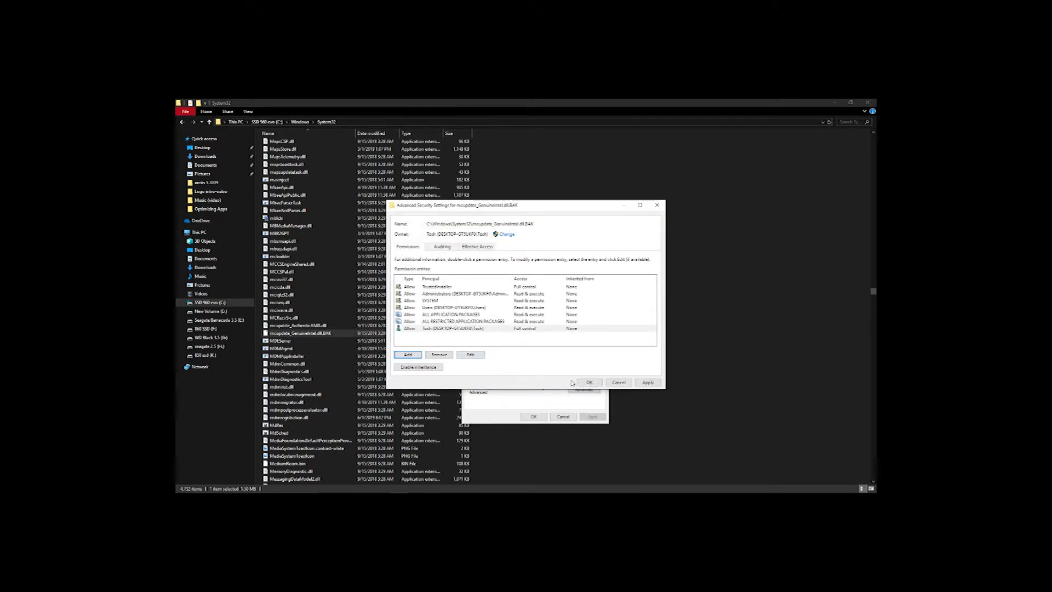
{"action": "left_click", "coordinate": [589, 382]}
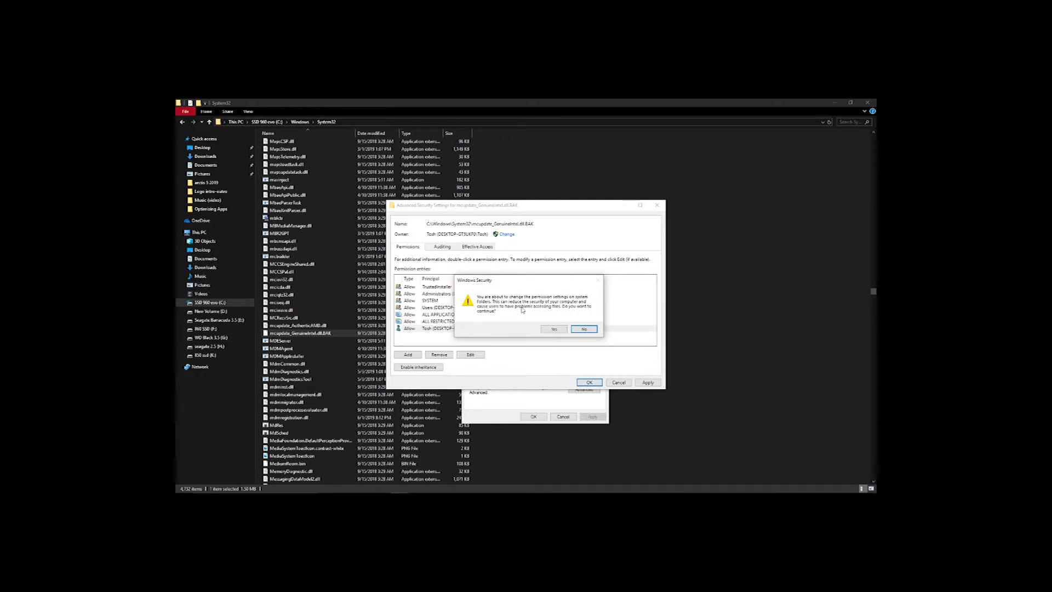
{"action": "left_click", "coordinate": [556, 330]}
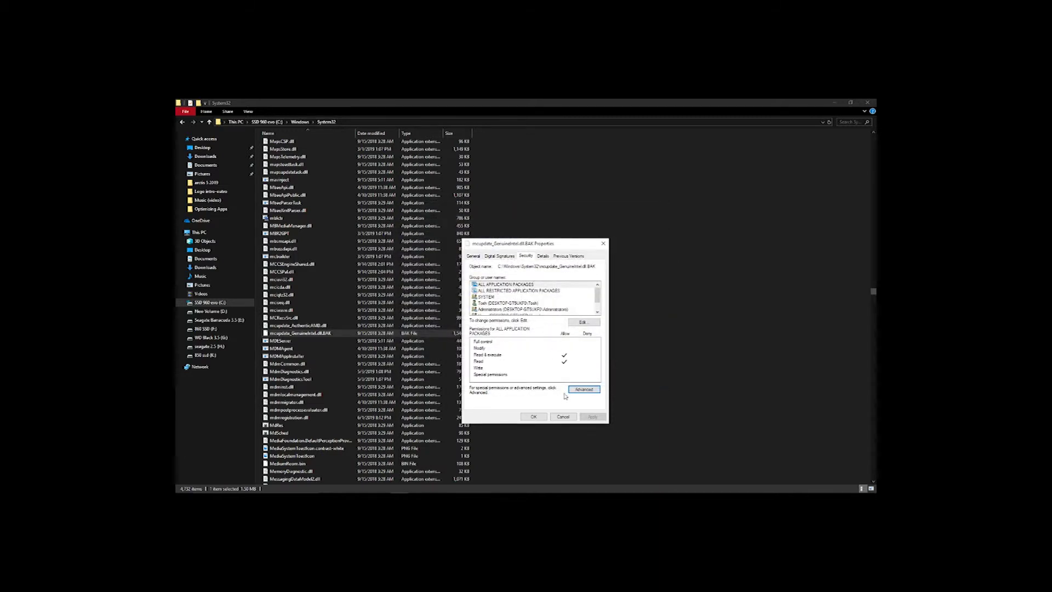
{"action": "left_click", "coordinate": [531, 416]}
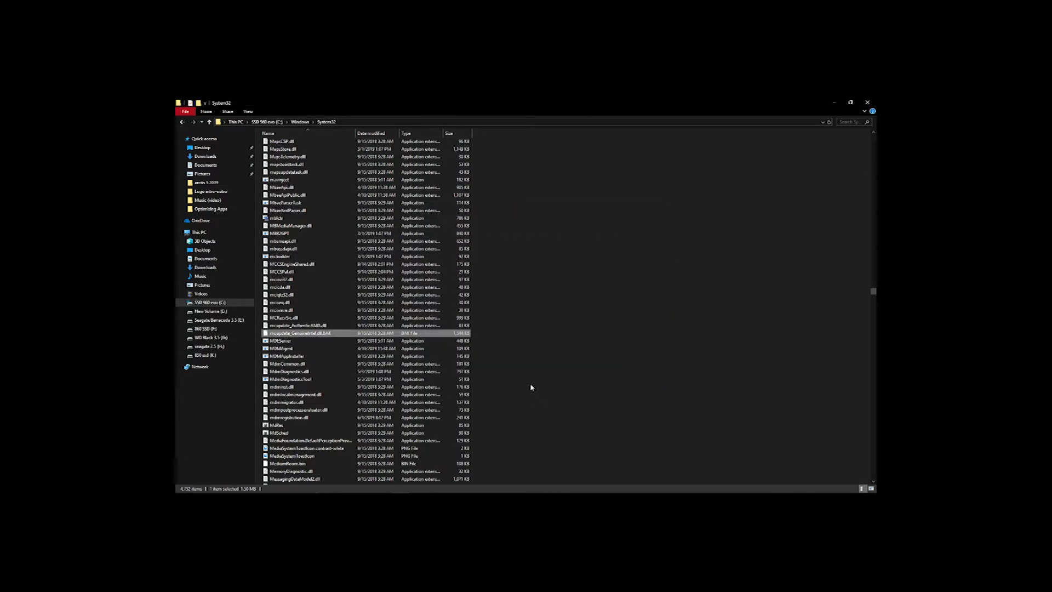
{"action": "right_click", "coordinate": [315, 334]}
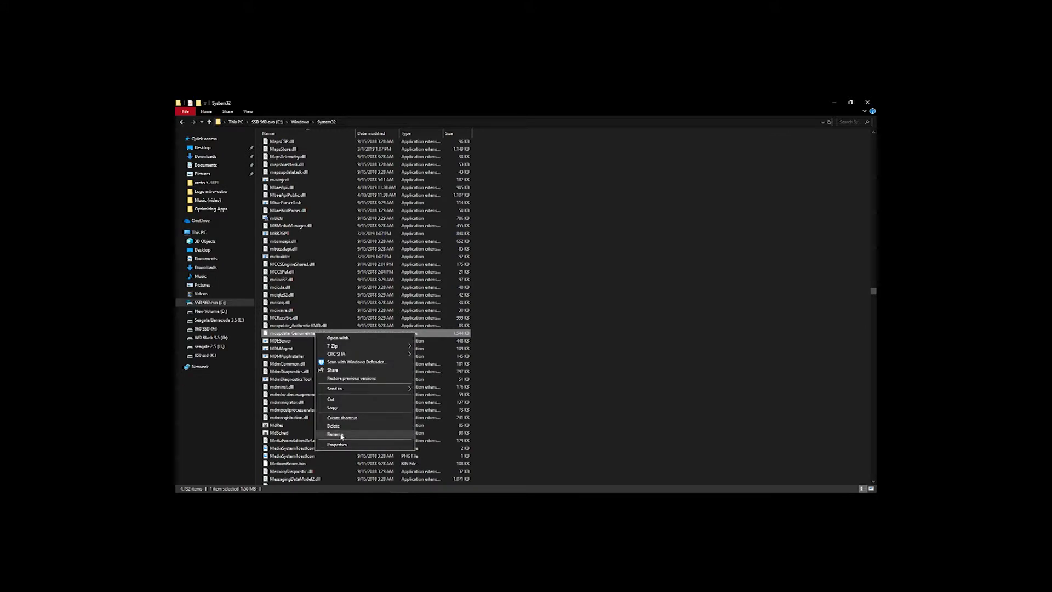
{"action": "left_click", "coordinate": [341, 434]}
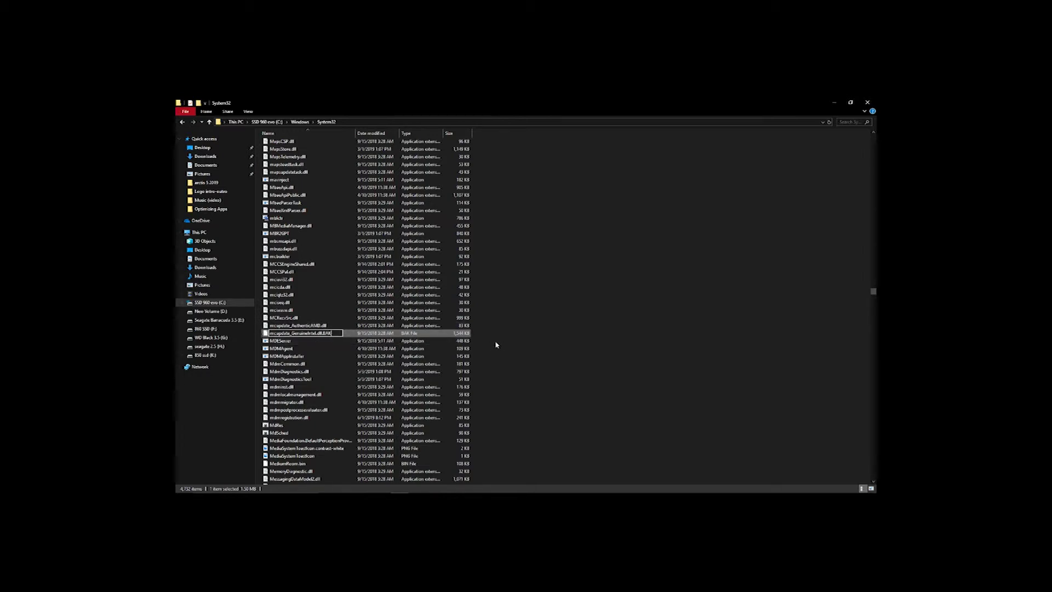
{"action": "left_click", "coordinate": [262, 339]}
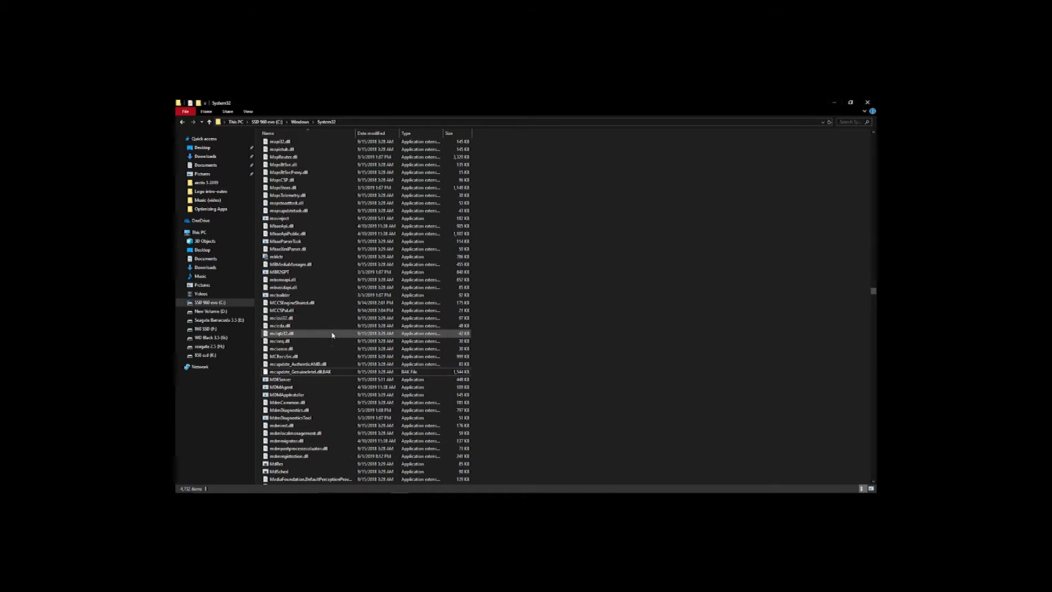
{"action": "scroll", "coordinate": [328, 334], "scroll_direction": "down", "scroll_amount": 1}
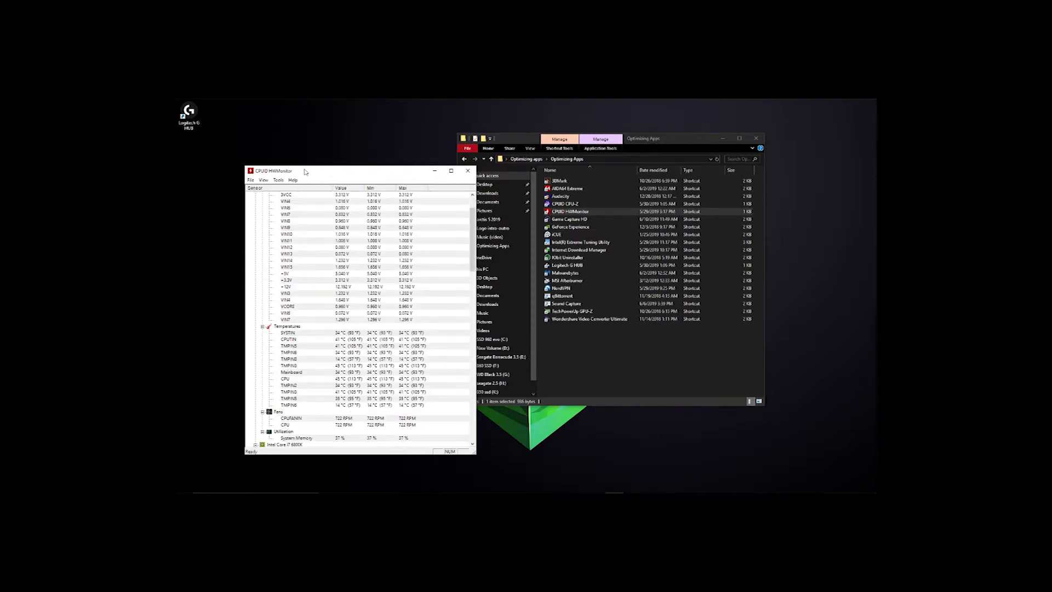
Step: Examine the CPU utilization and core clock speeds in CPUID HWMonitor
{"action": "left_click_drag", "start_coordinate": [318, 169], "coordinate": [312, 140]}
{"action": "scroll", "coordinate": [331, 319], "scroll_direction": "down", "scroll_amount": 4}
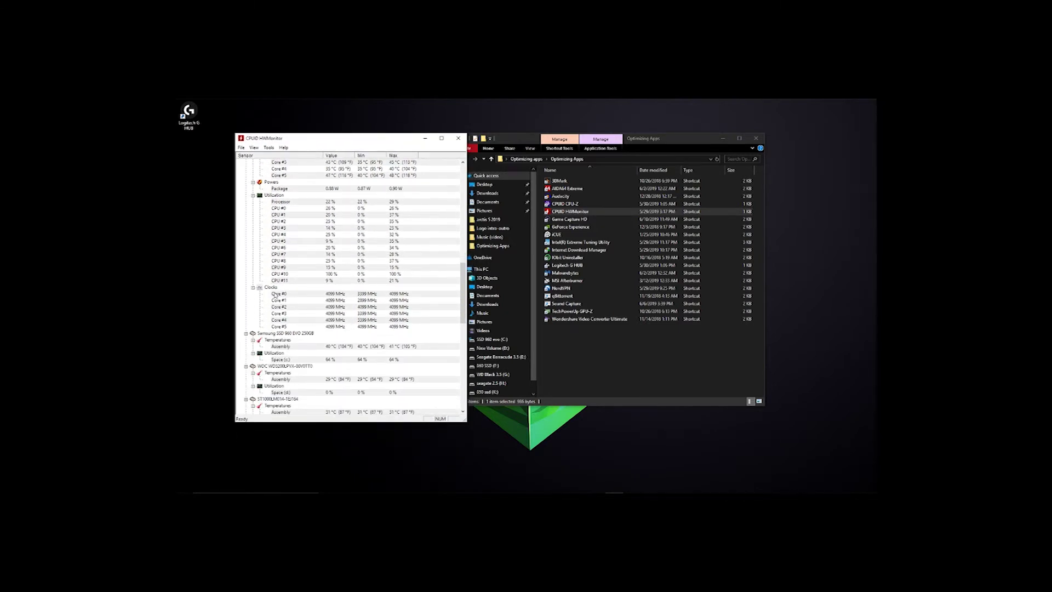
{"action": "scroll", "coordinate": [278, 299], "scroll_direction": "down", "scroll_amount": 1}
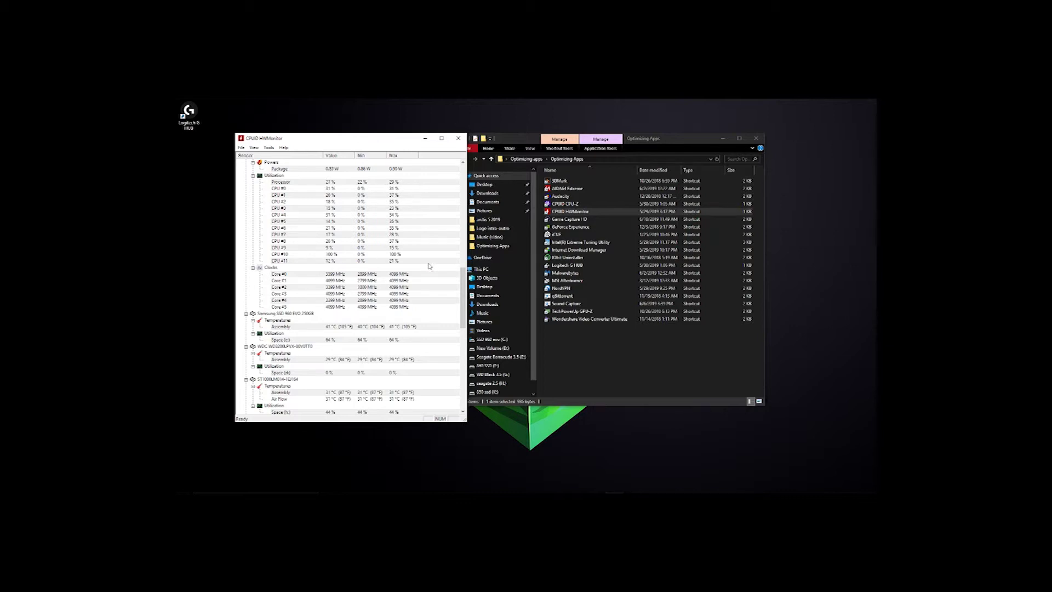
{"action": "scroll", "coordinate": [464, 277], "scroll_direction": "up", "scroll_amount": 3}
Step: Launch CPU-Z from the Optimizing Apps folder and place its window beside HWMonitor to compare the core speed
{"action": "double_click", "coordinate": [565, 204]}
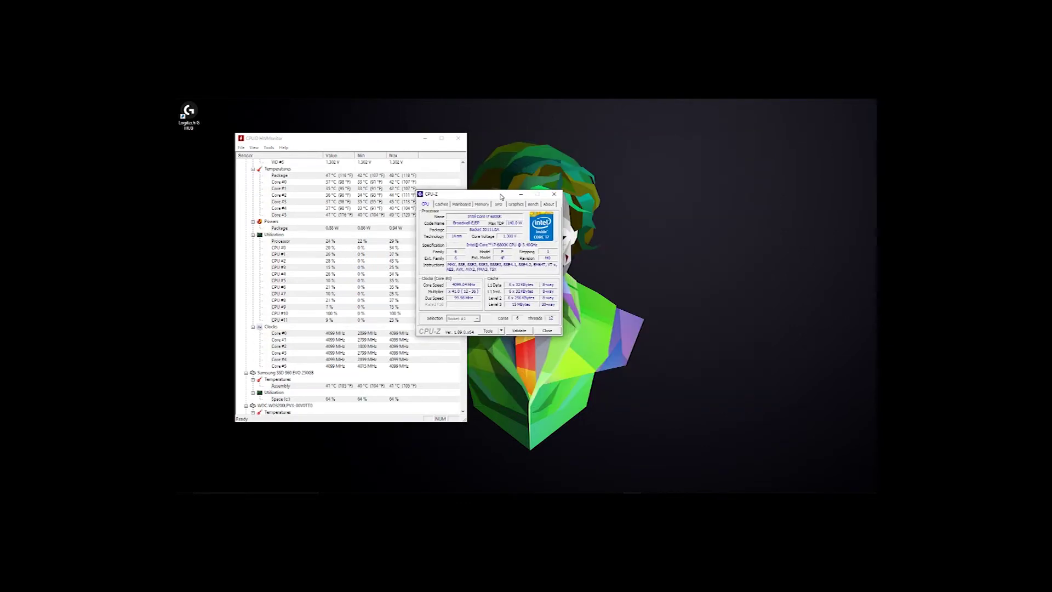
{"action": "left_click_drag", "start_coordinate": [500, 196], "coordinate": [492, 190]}
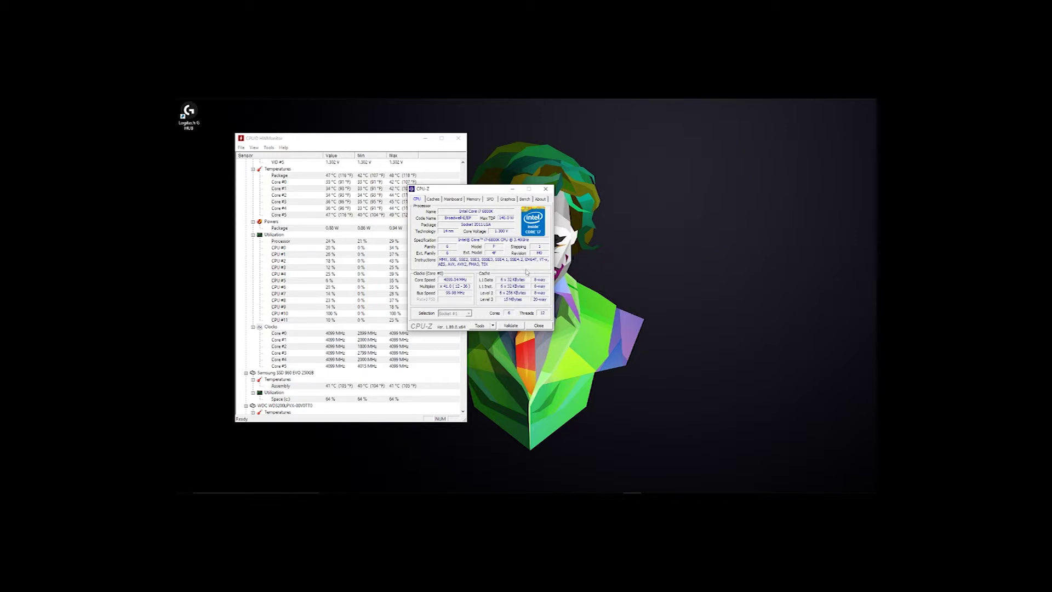
{"action": "left_click_drag", "start_coordinate": [507, 196], "coordinate": [628, 166]}
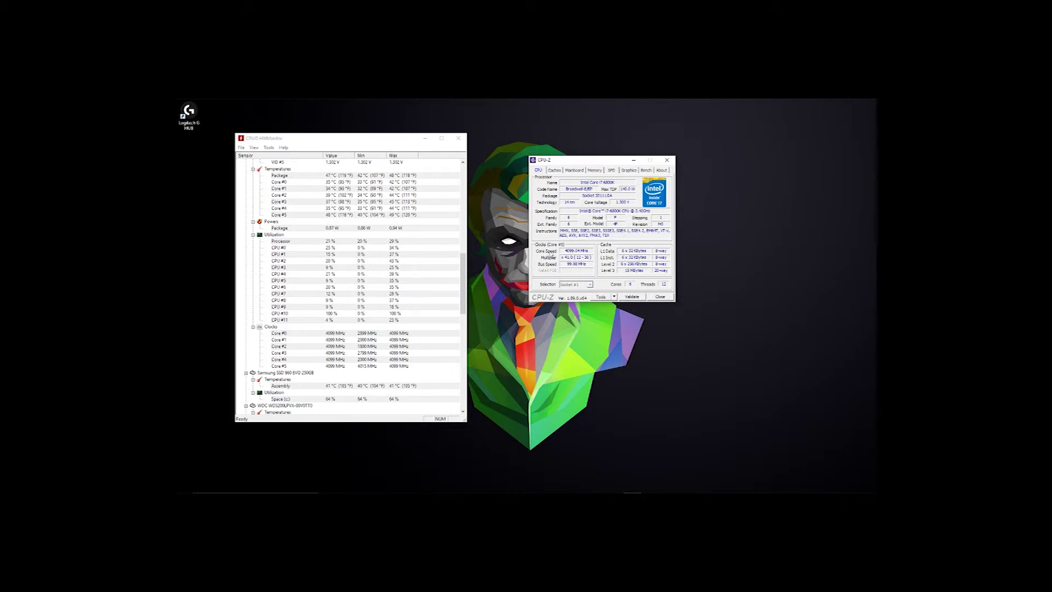
Step: Check the clock speed of each individual core in CPU-Z and close the program
{"action": "right_click", "coordinate": [577, 252]}
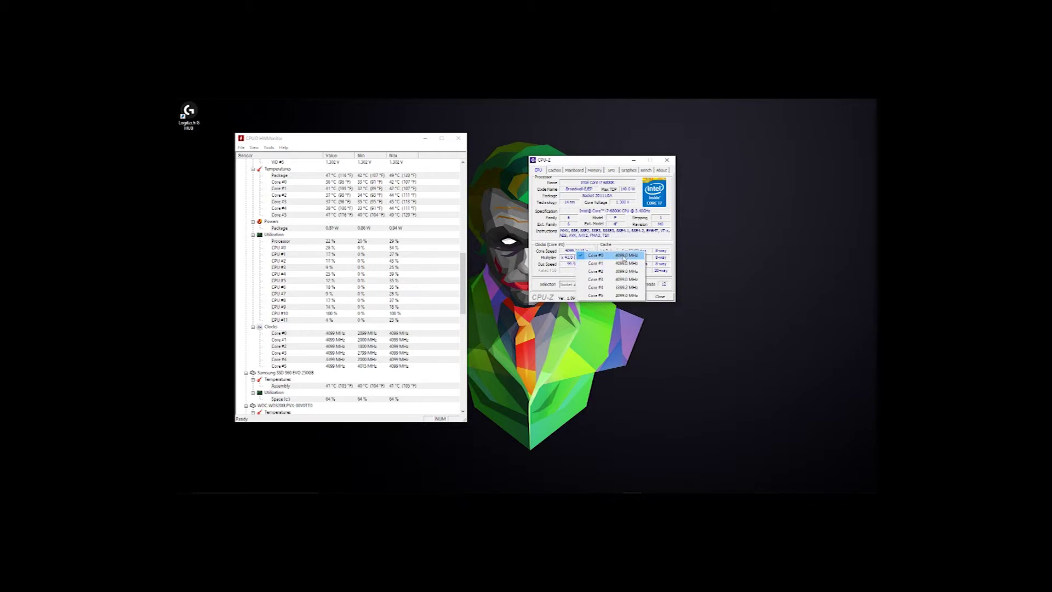
{"action": "left_click", "coordinate": [623, 167]}
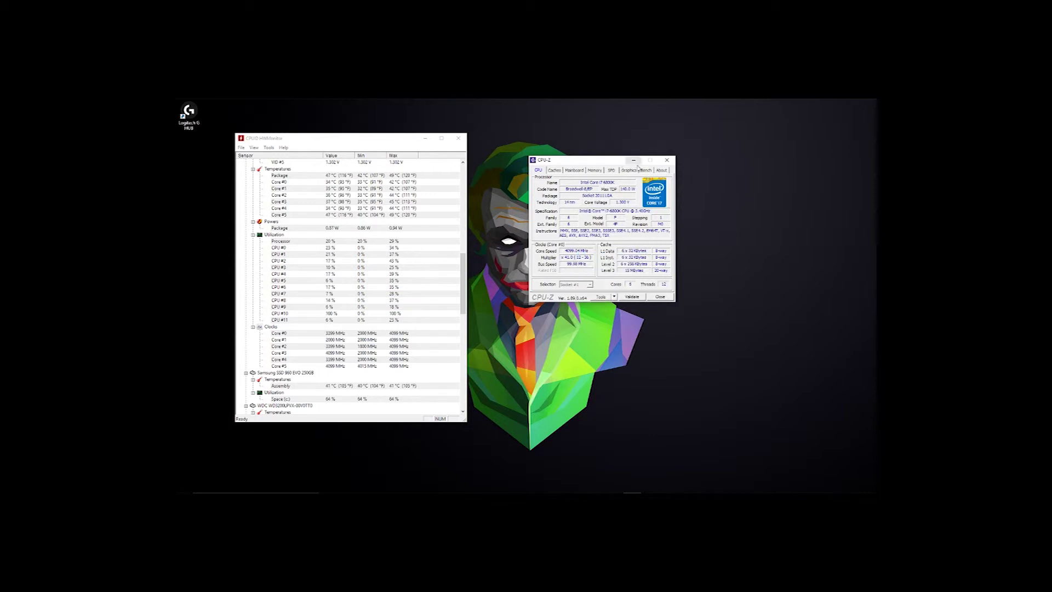
{"action": "left_click", "coordinate": [667, 160]}
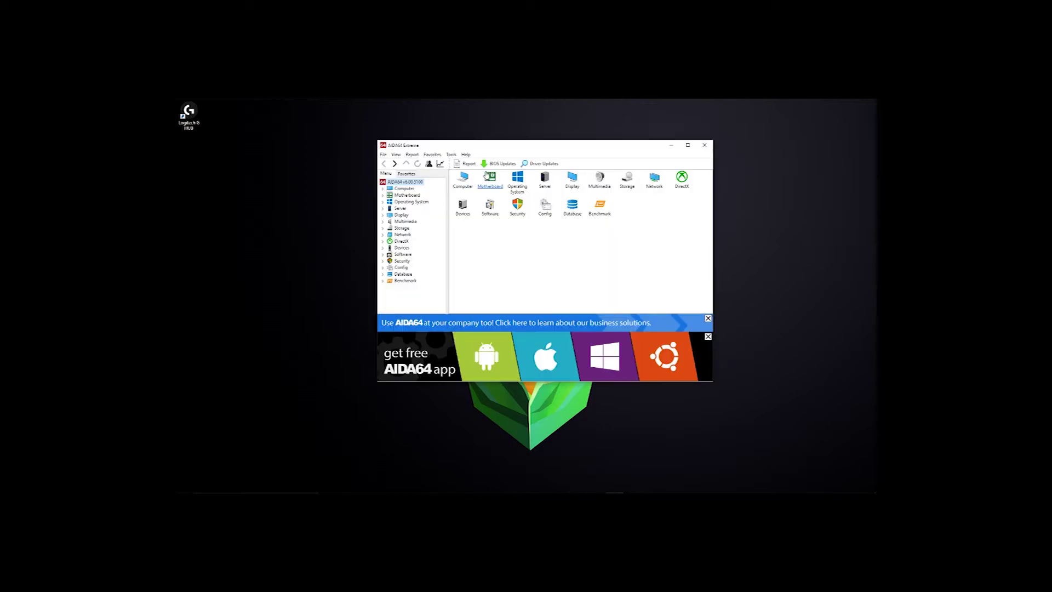
Step: Open the motherboard's CPU information in AIDA64 and start a System Stability Test stressing the CPU, FPU, cache and system memory
{"action": "double_click", "coordinate": [490, 178]}
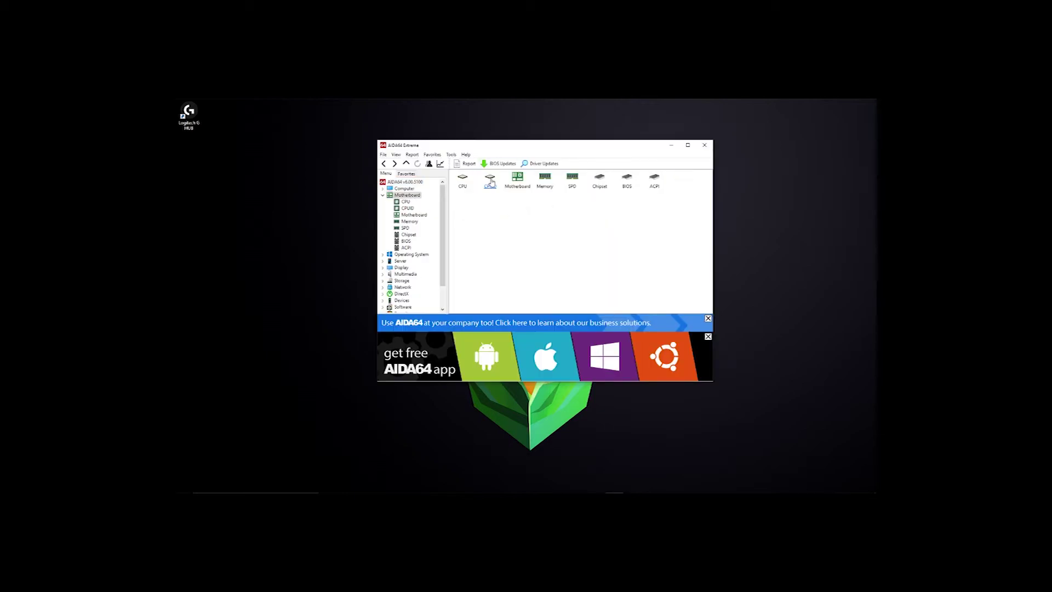
{"action": "double_click", "coordinate": [463, 178]}
{"action": "left_click", "coordinate": [451, 155]}
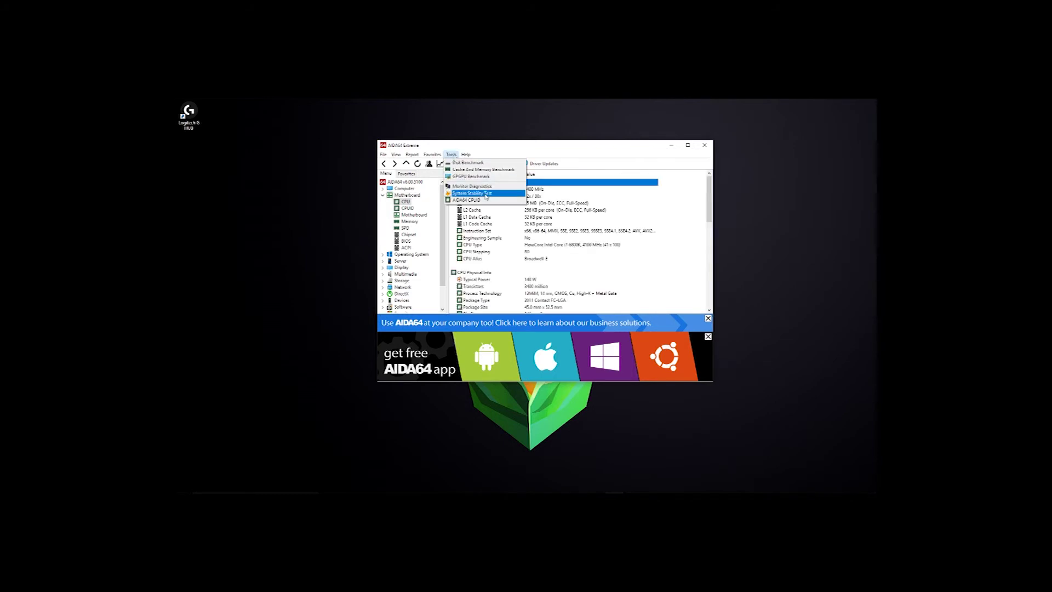
{"action": "left_click", "coordinate": [485, 194]}
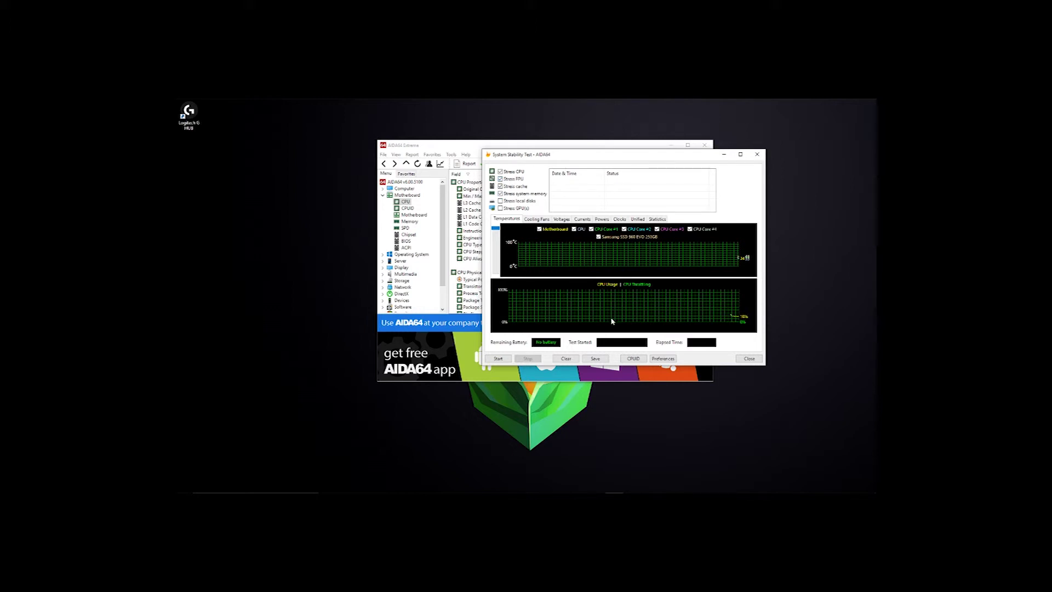
{"action": "left_click", "coordinate": [499, 359]}
Step: Place the AIDA64 main window beside the running stability test and examine the CPU properties, multi-CPU list and CPU utilization
{"action": "left_click_drag", "start_coordinate": [581, 154], "coordinate": [703, 150]}
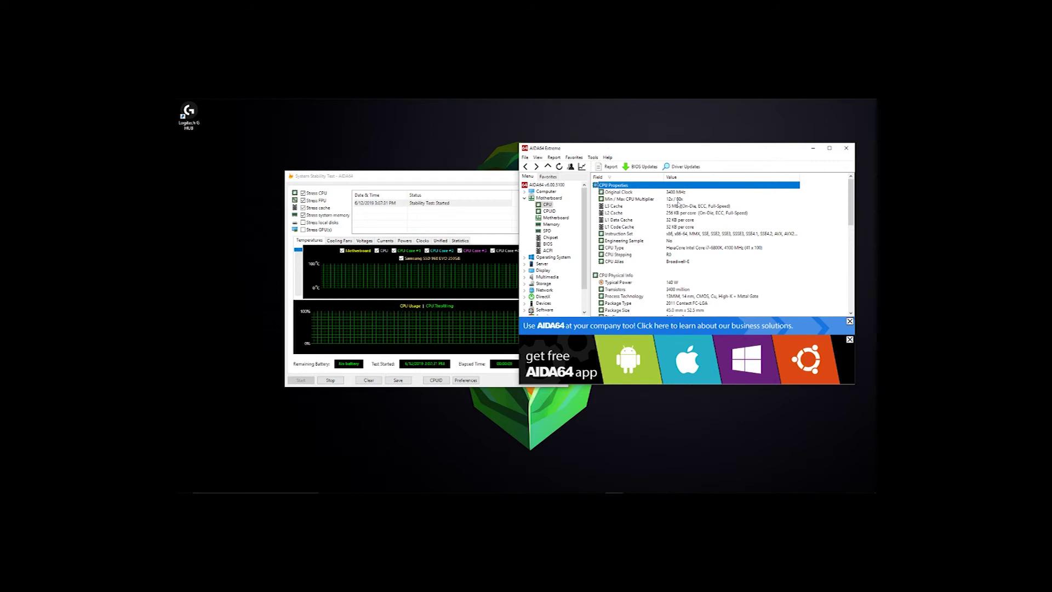
{"action": "scroll", "coordinate": [685, 232], "scroll_direction": "down", "scroll_amount": 10}
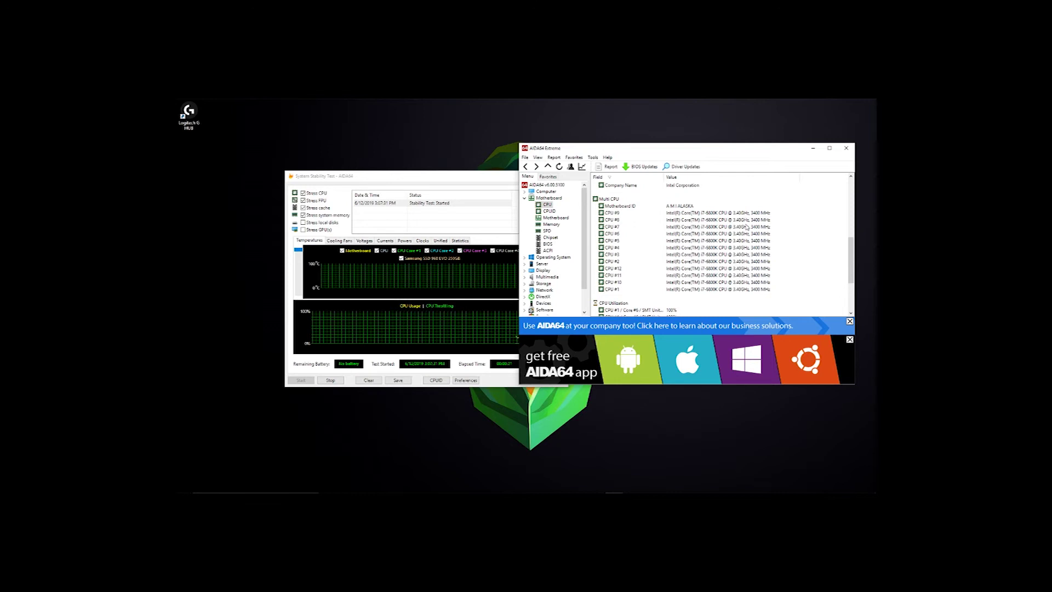
{"action": "scroll", "coordinate": [747, 227], "scroll_direction": "down", "scroll_amount": 4}
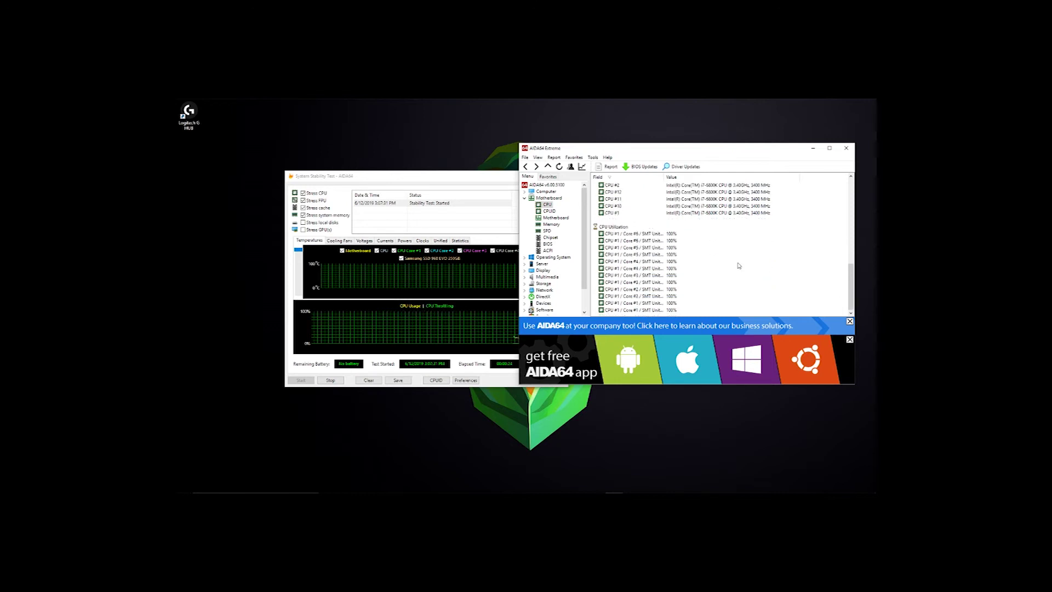
{"action": "scroll", "coordinate": [724, 262], "scroll_direction": "up", "scroll_amount": 8}
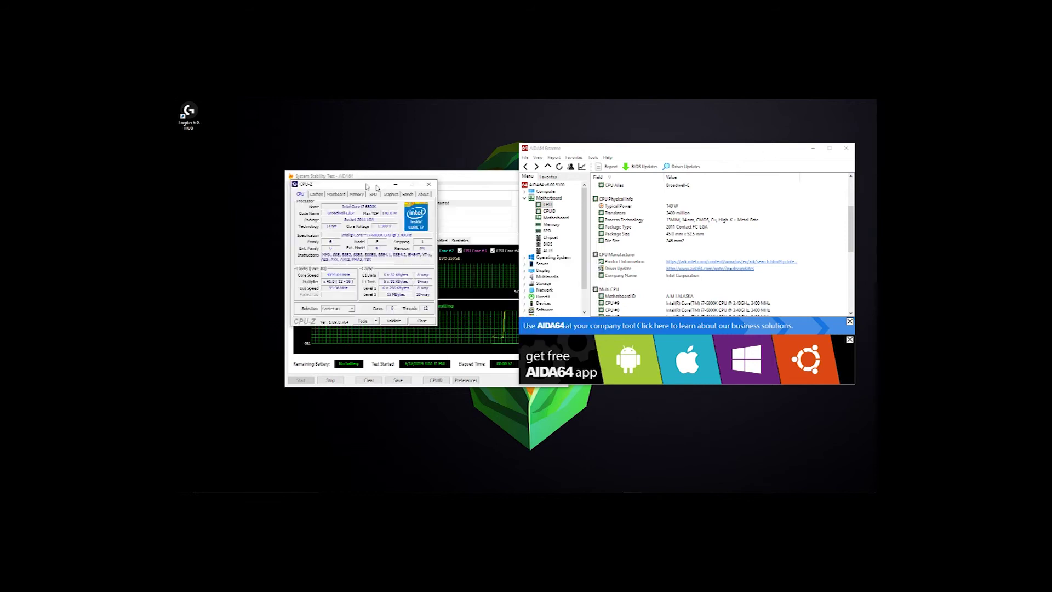
Step: Check every core's clock speed in CPU-Z while the stability test is running, and close CPU-Z
{"action": "right_click", "coordinate": [263, 251]}
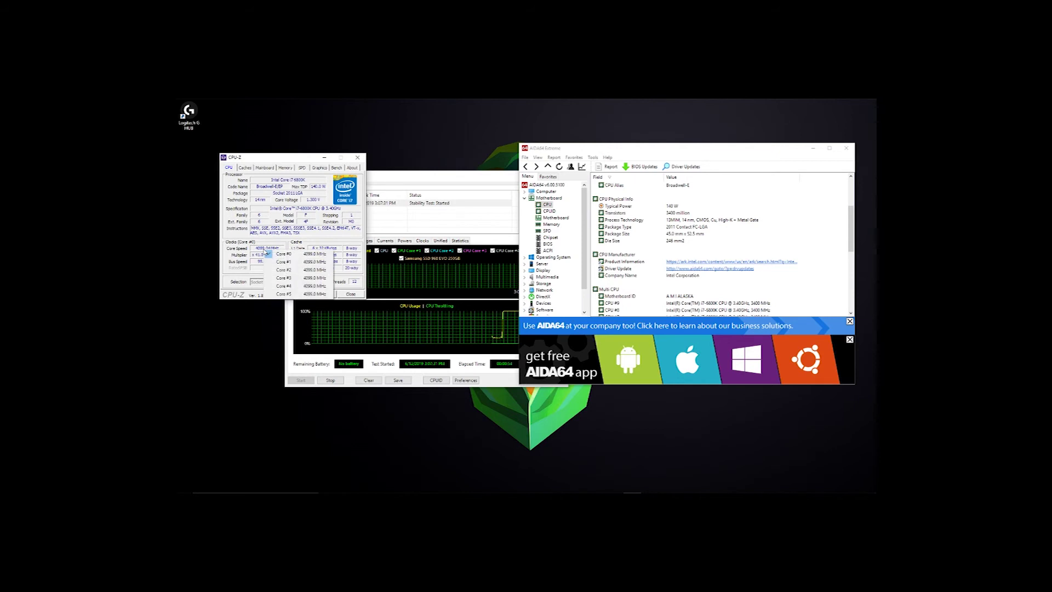
{"action": "left_click", "coordinate": [440, 174]}
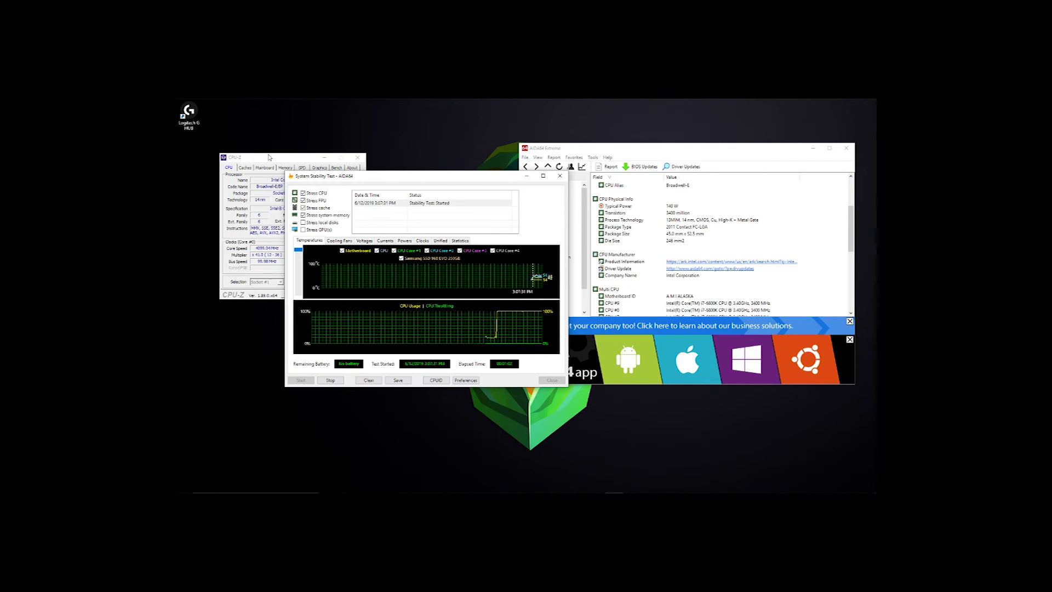
{"action": "left_click", "coordinate": [357, 157]}
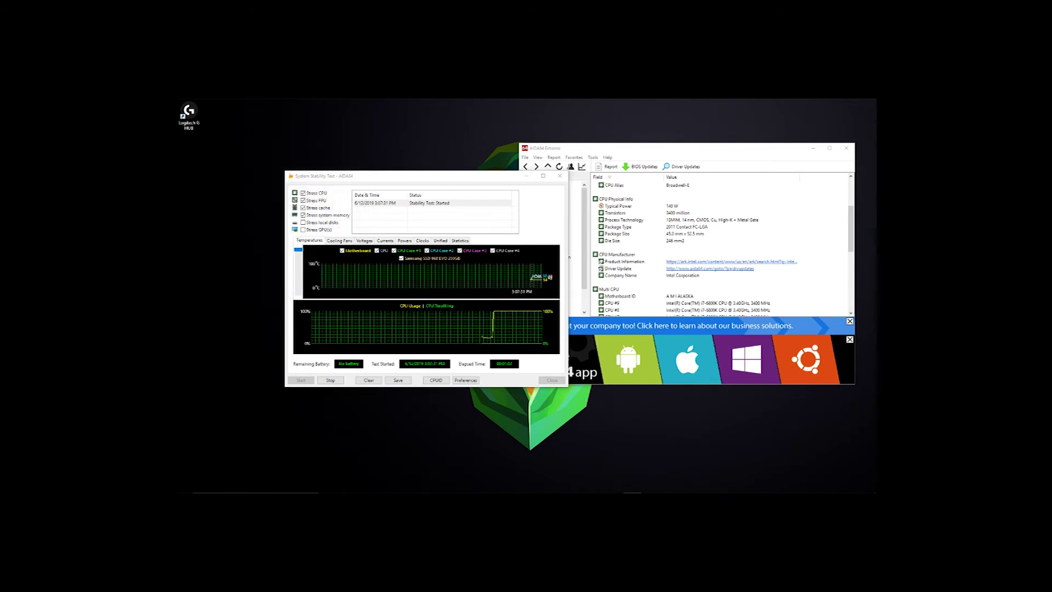
Step: Arrange the HWMonitor and System Stability Test windows side by side
{"action": "left_click_drag", "start_coordinate": [384, 118], "coordinate": [310, 146]}
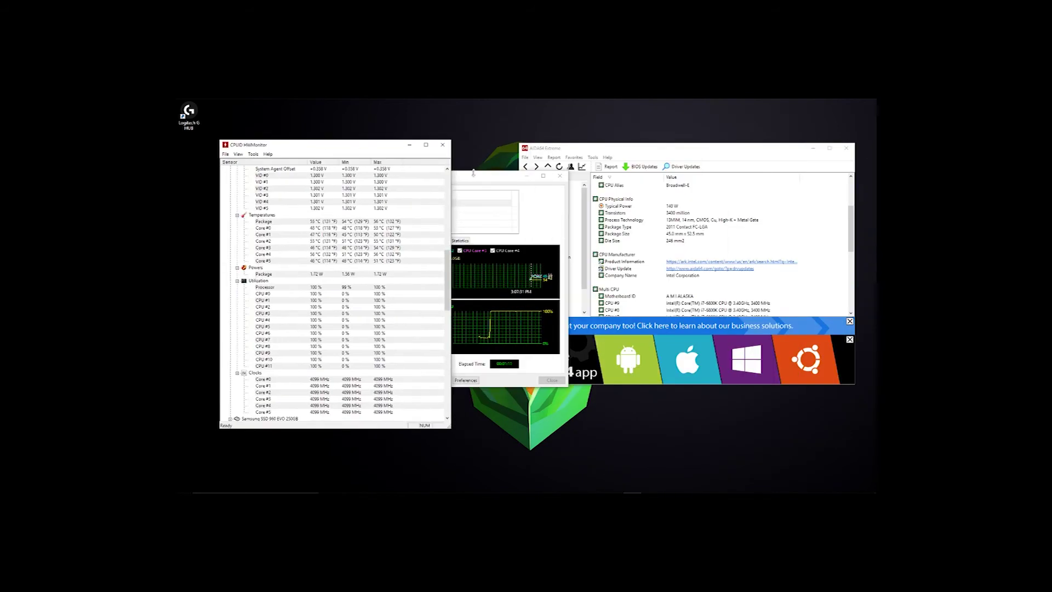
{"action": "left_click_drag", "start_coordinate": [430, 181], "coordinate": [625, 184]}
{"action": "left_click_drag", "start_coordinate": [341, 151], "coordinate": [359, 141]}
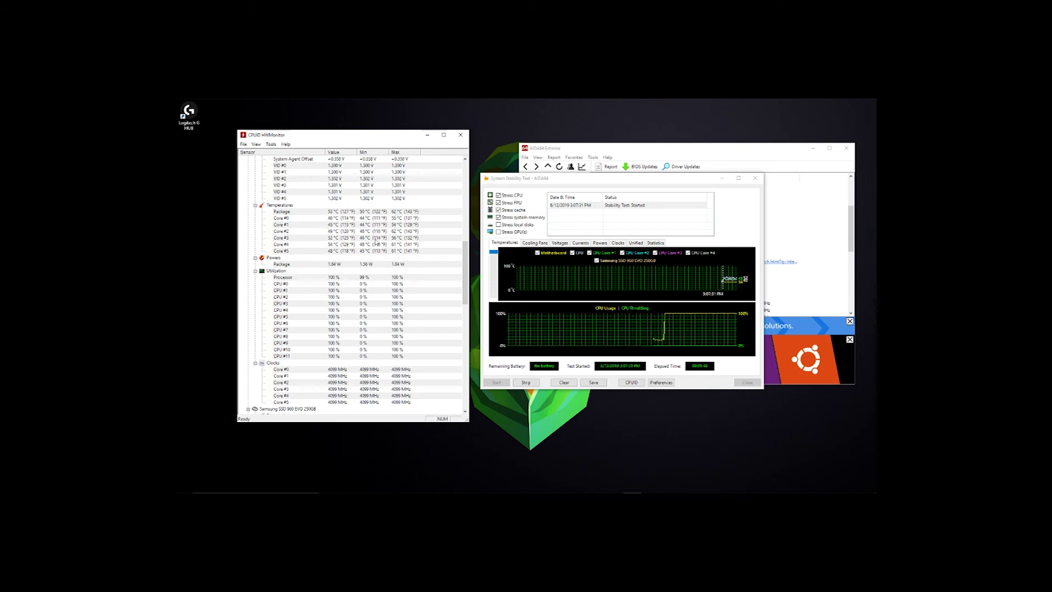
Step: Examine the temperatures, fans, voltages, CPU utilization and core clocks in HWMonitor under load, and close HWMonitor
{"action": "scroll", "coordinate": [350, 234], "scroll_direction": "up", "scroll_amount": 7}
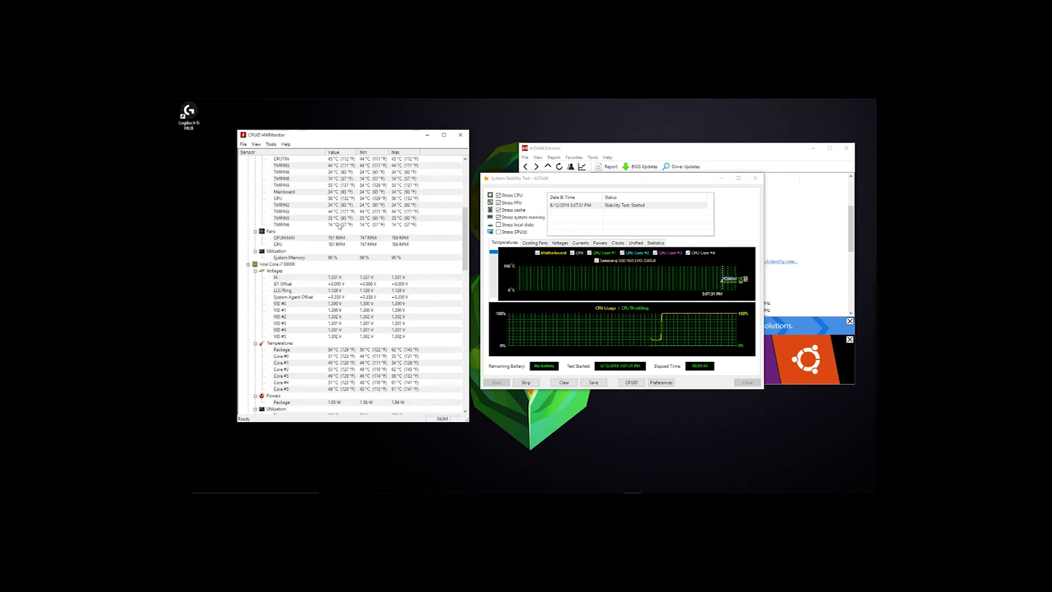
{"action": "scroll", "coordinate": [340, 226], "scroll_direction": "up", "scroll_amount": 1}
{"action": "scroll", "coordinate": [341, 225], "scroll_direction": "down", "scroll_amount": 15}
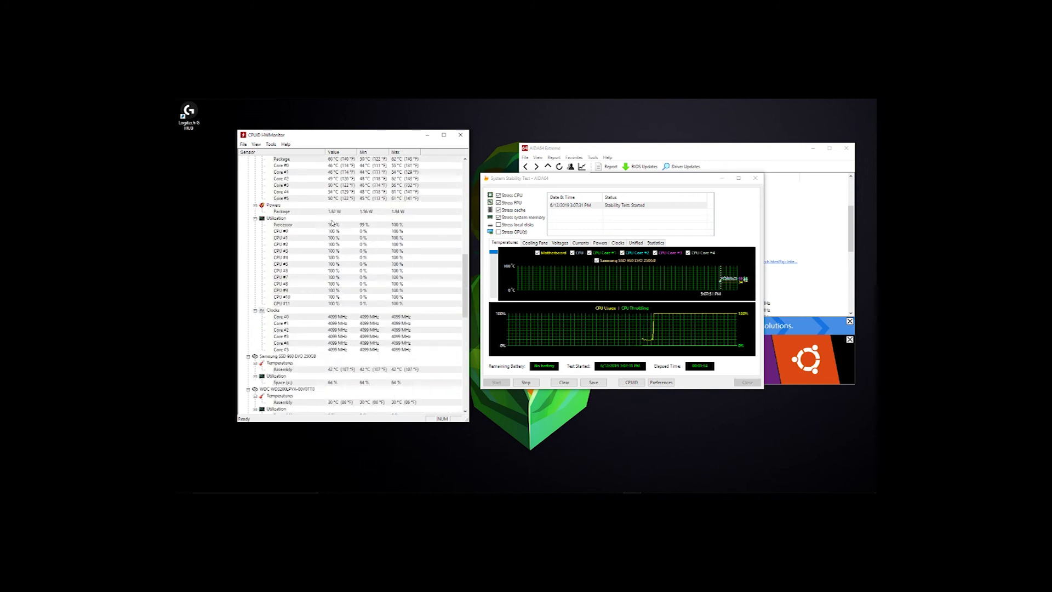
{"action": "scroll", "coordinate": [332, 296], "scroll_direction": "down", "scroll_amount": 3}
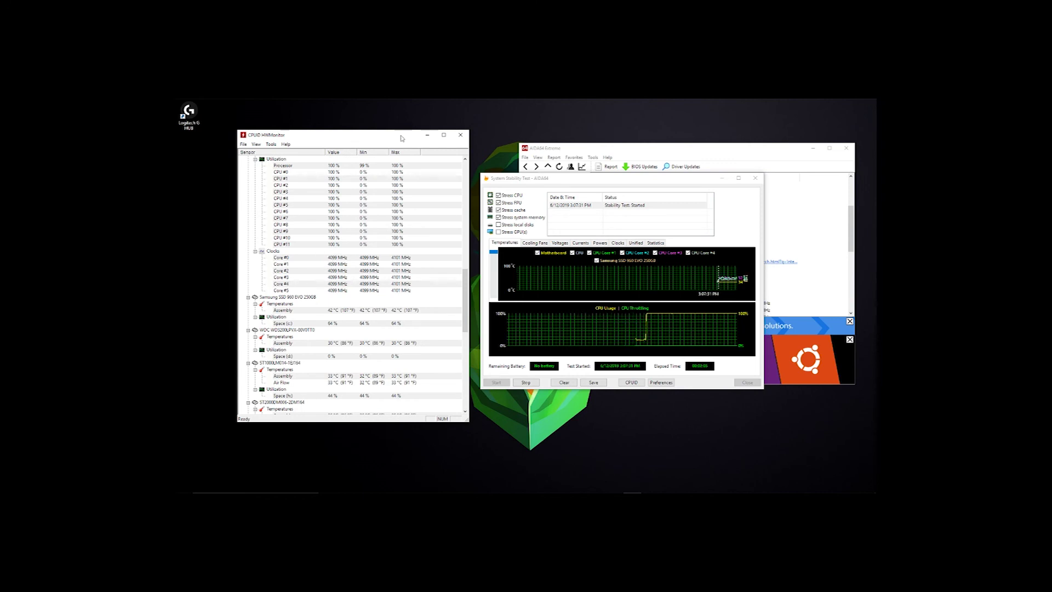
{"action": "mouse_move", "coordinate": [398, 132]}
{"action": "left_mouse_down"}
{"action": "mouse_move", "coordinate": [413, 127]}
{"action": "mouse_move", "coordinate": [389, 125]}
{"action": "mouse_move", "coordinate": [422, 130]}
{"action": "mouse_move", "coordinate": [403, 131]}
{"action": "left_mouse_up"}
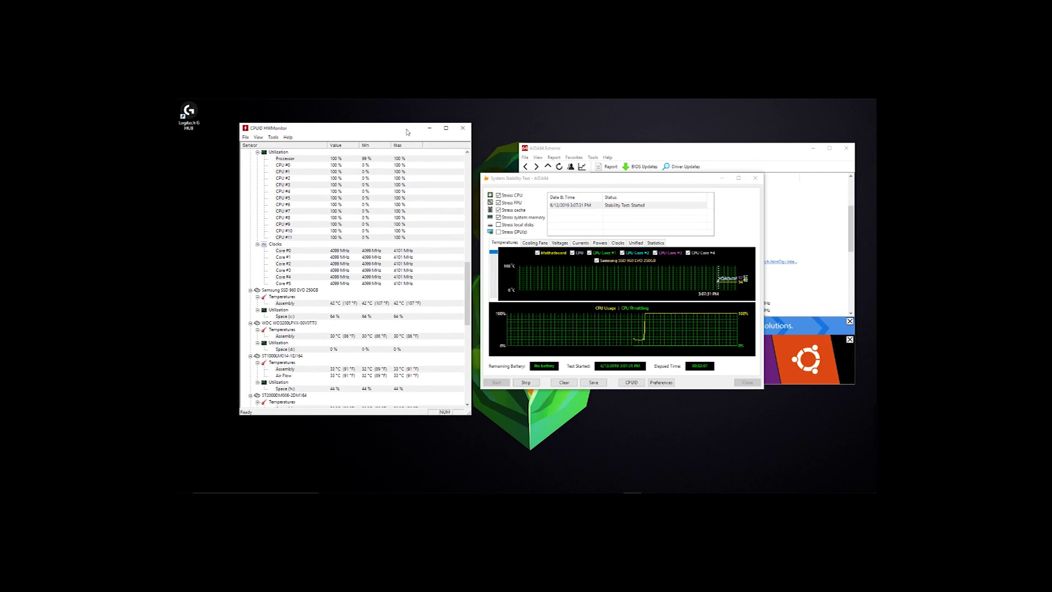
{"action": "left_click", "coordinate": [467, 130]}
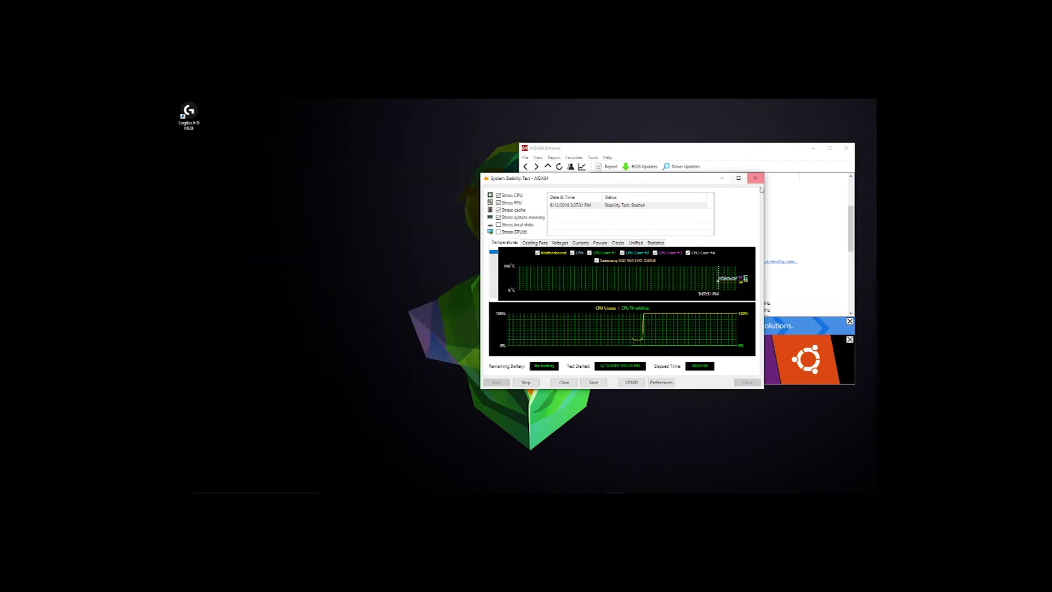